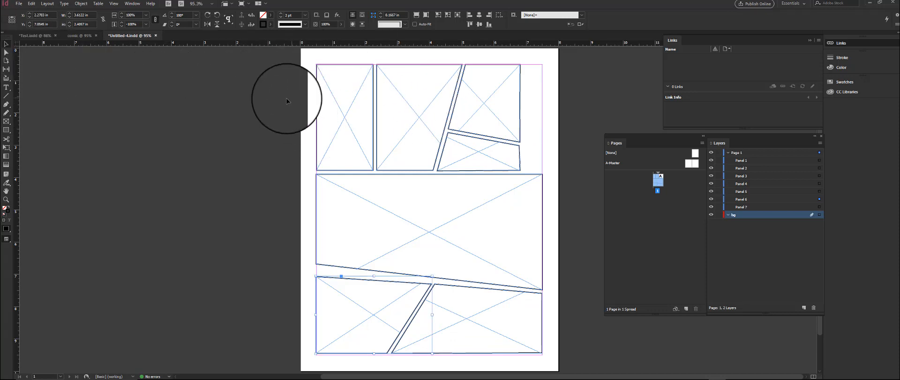
click(451, 89)
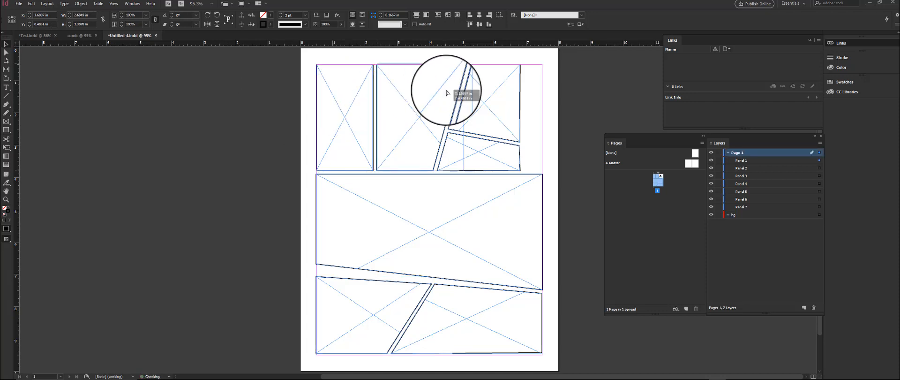
click(499, 188)
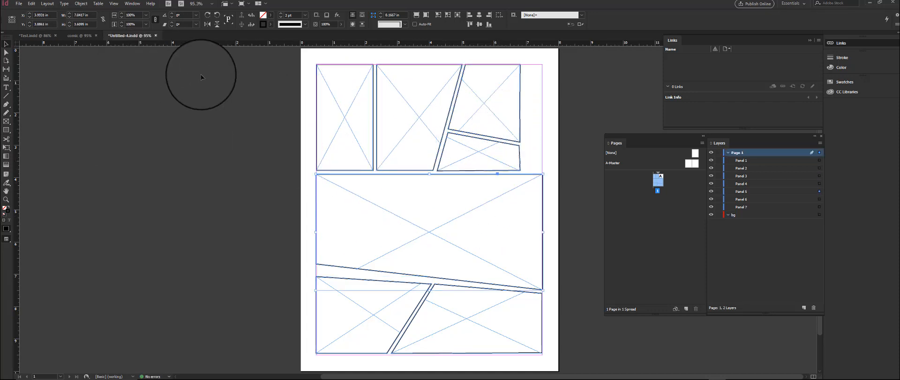
Clear the selection, preview the images in Downloads, and load "example - コピー.jpg" for placing
click(199, 112)
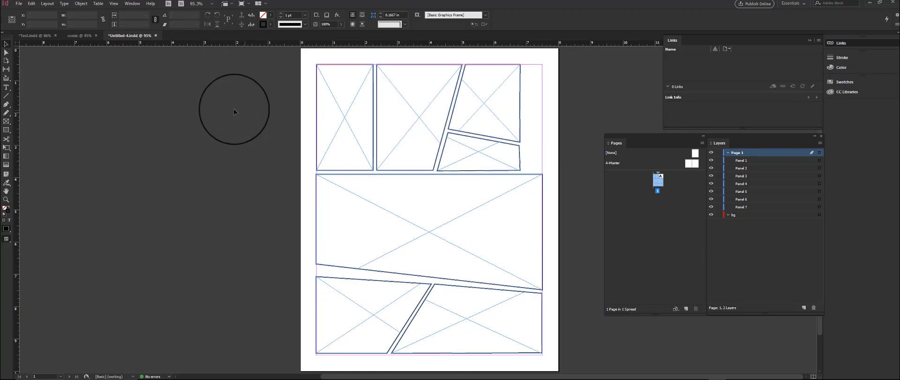
click(19, 4)
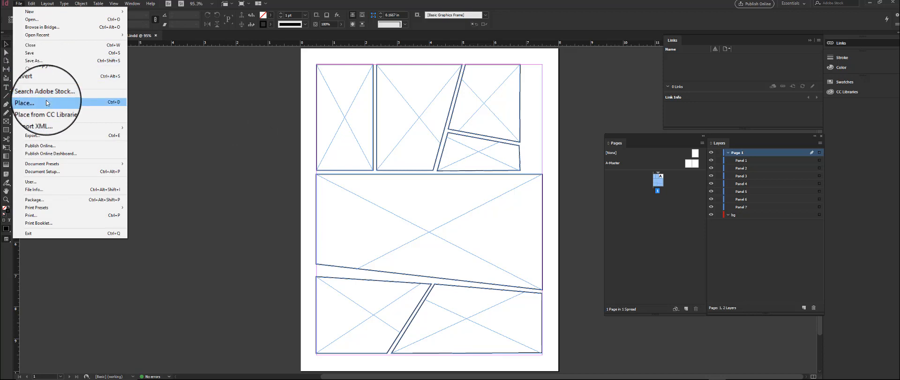
click(118, 103)
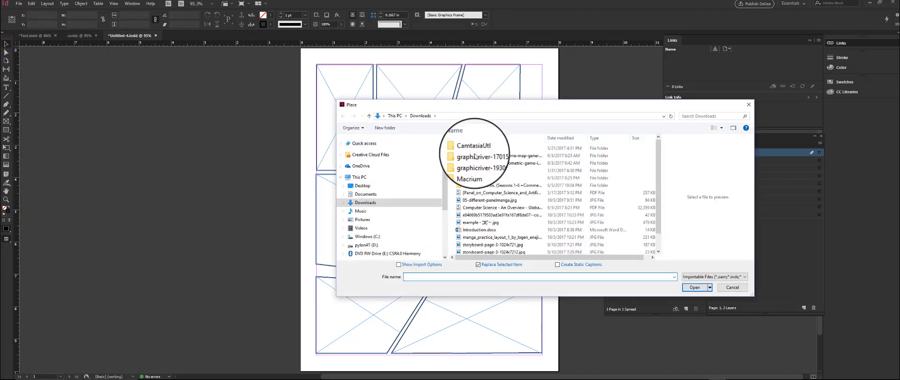
drag(555, 110, 771, 71)
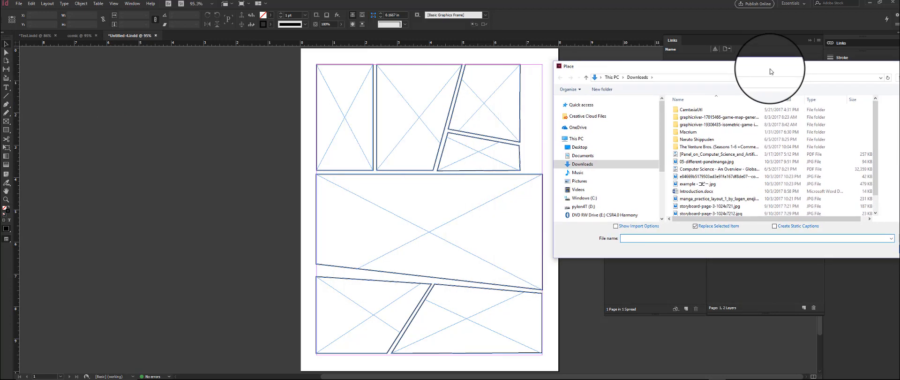
click(712, 198)
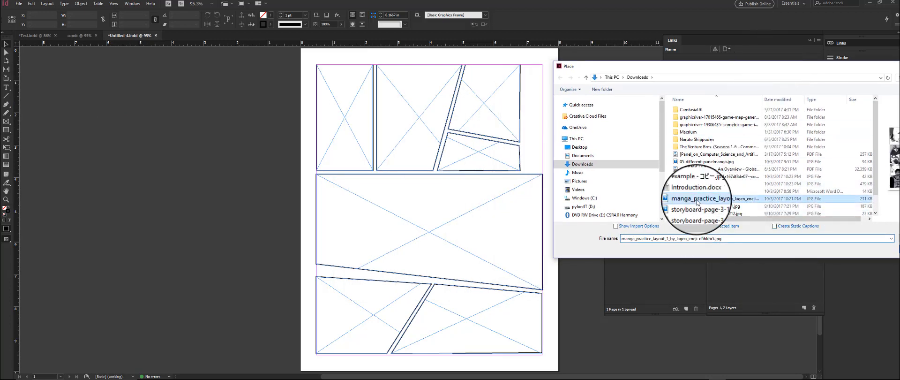
drag(795, 74, 694, 75)
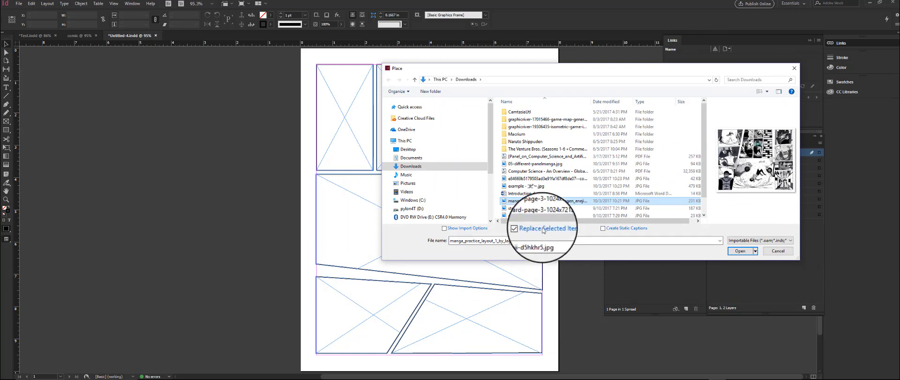
click(551, 209)
scroll(550, 211, down, 1)
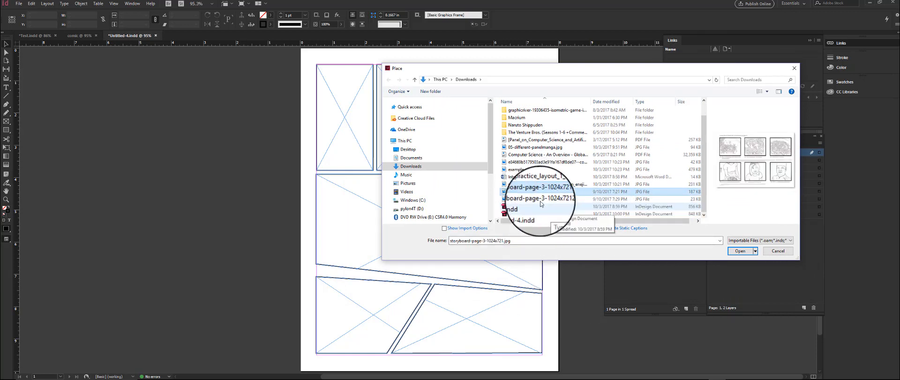
click(544, 199)
click(533, 169)
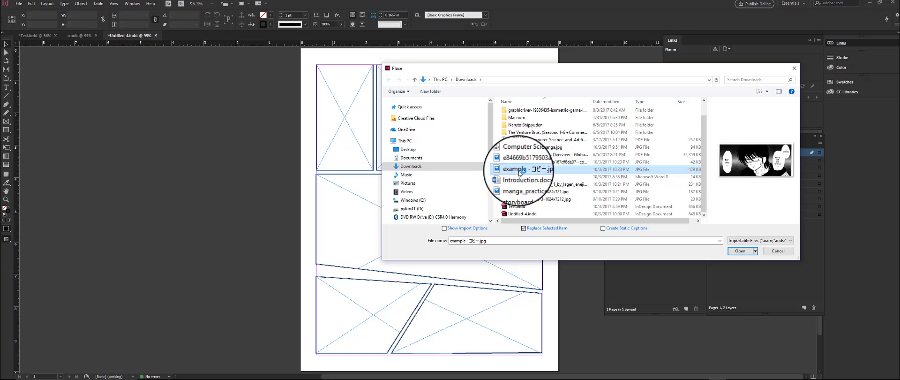
click(740, 252)
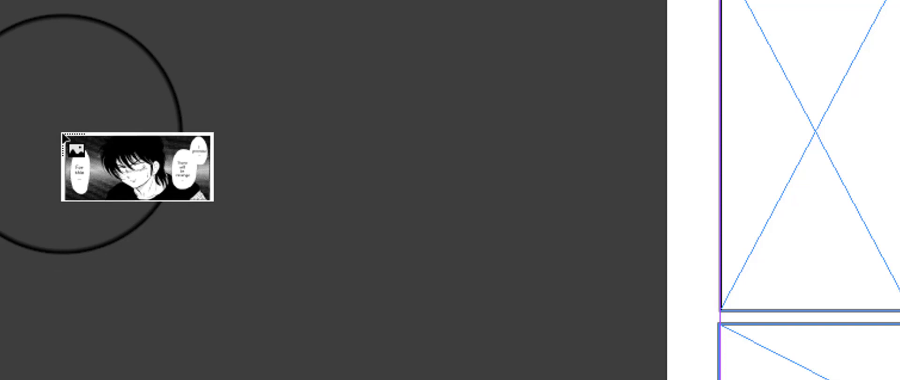
Try placing the loaded image at full size on the pasteboard and narrowing its frame to crop it, and remove it
click(46, 99)
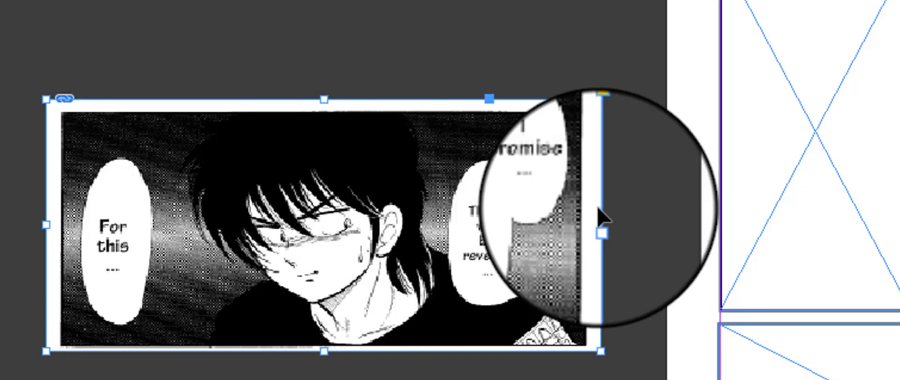
drag(596, 226, 463, 262)
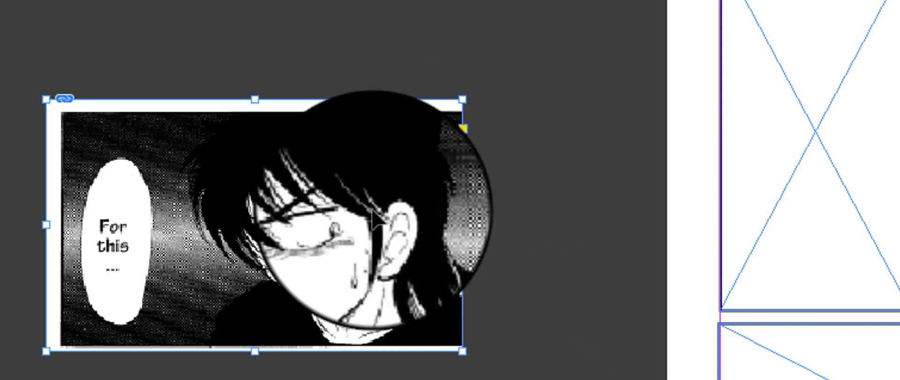
key(Delete)
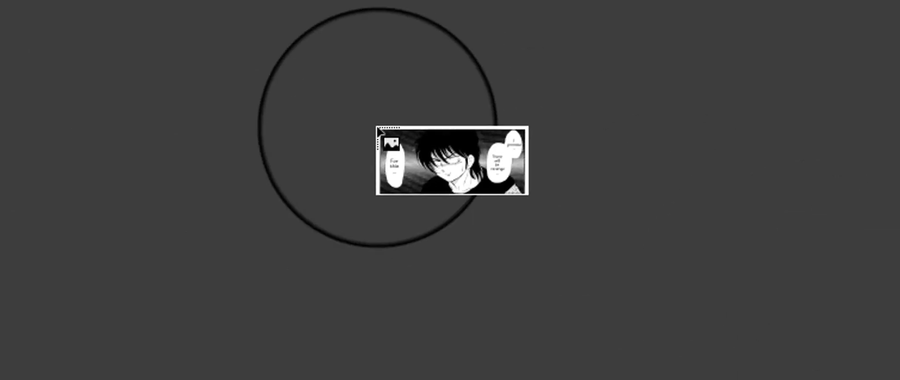
Try placing the image at a smaller size in a frame drawn on the pasteboard, and remove it
drag(202, 96, 454, 209)
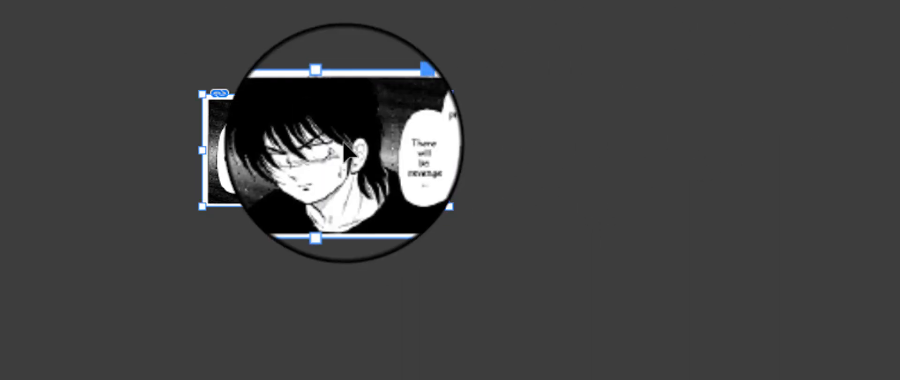
key(Delete)
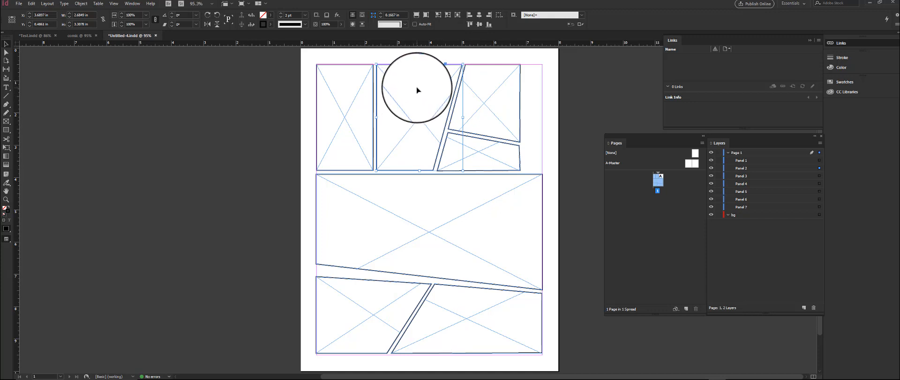
Place "example - コピー.jpg" from Downloads into the selected second panel of the top row
key(ctrl+d)
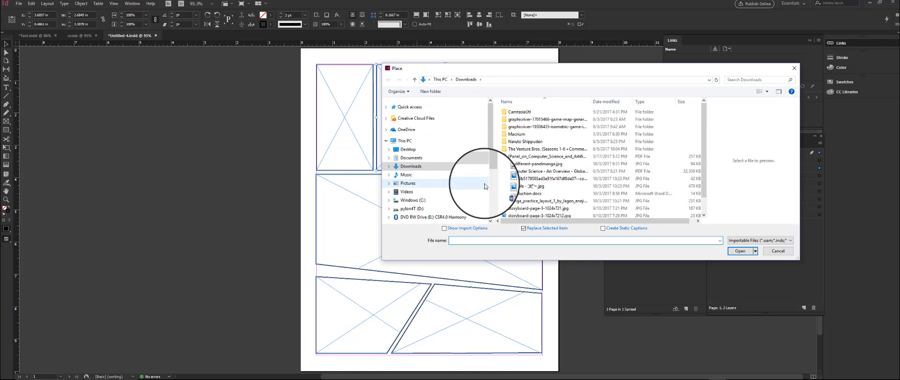
click(534, 188)
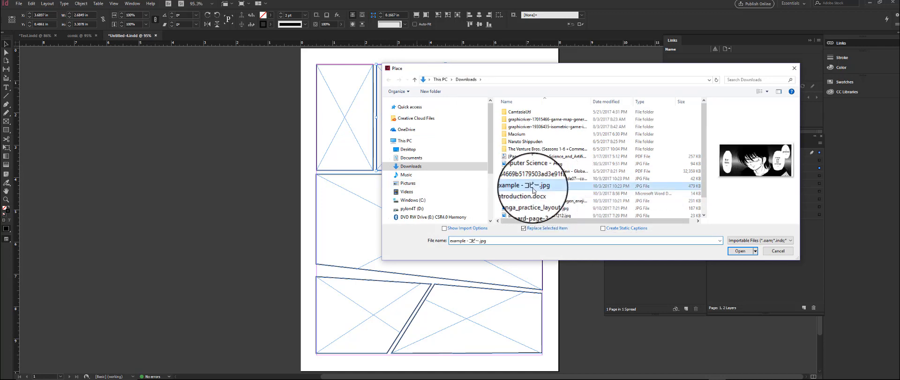
click(750, 252)
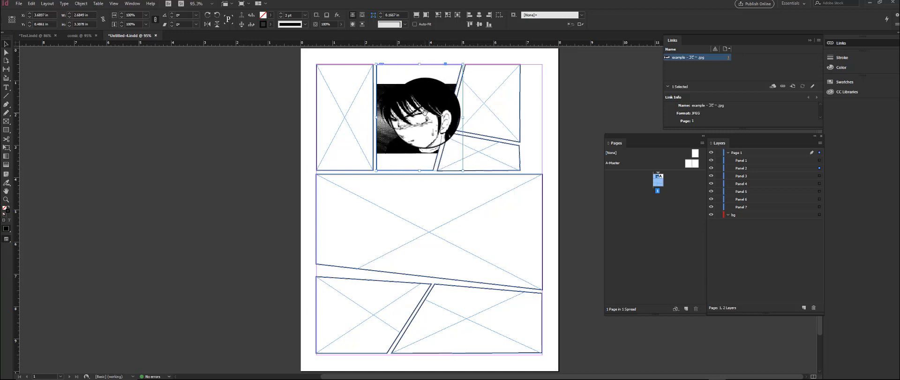
Stretch the portrait image vertically inside its frame until it fills the whole height of the second panel, and deselect it
click(424, 111)
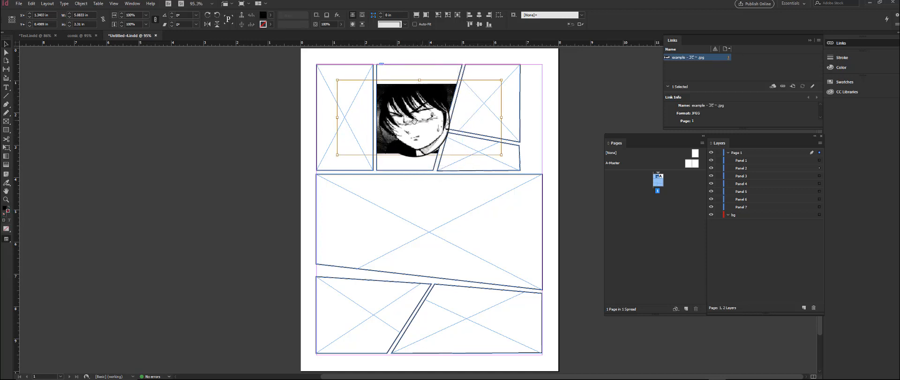
drag(420, 117, 420, 66)
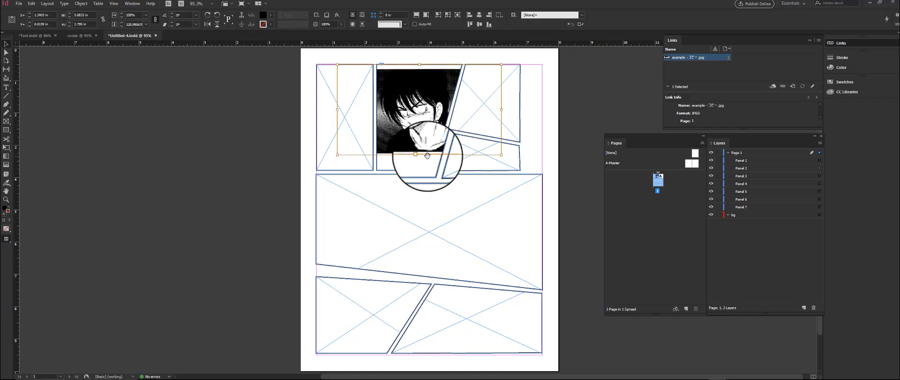
drag(419, 154, 419, 174)
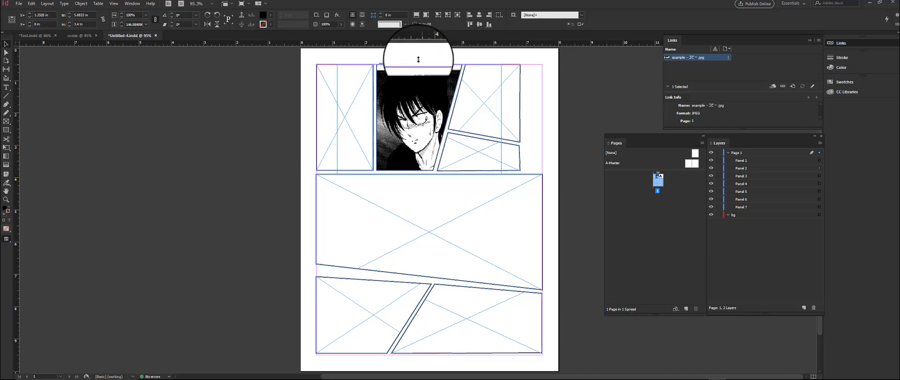
drag(418, 60, 418, 51)
click(167, 111)
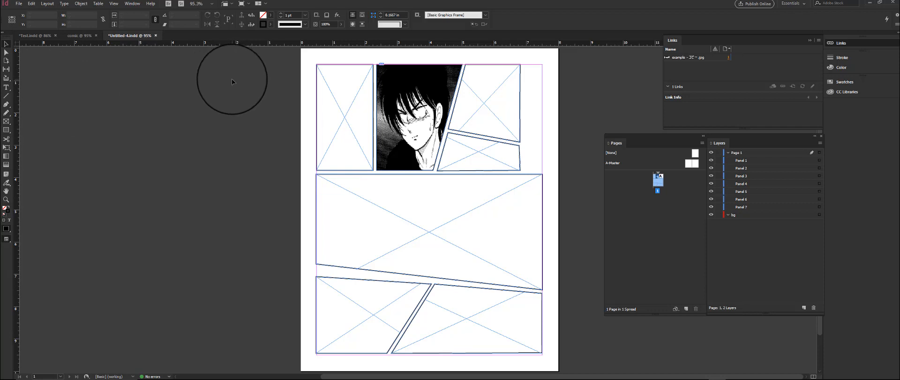
Preview candidate images in Downloads and load the JPG whose name ends in "comic-layout-manga-art" for placing
key(ctrl+d)
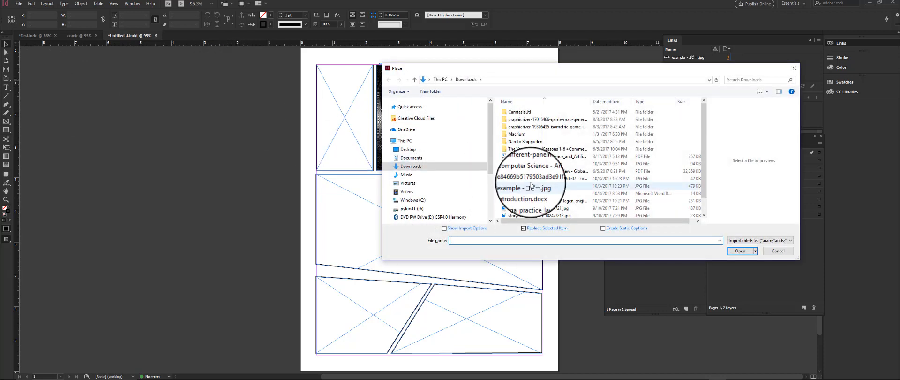
click(533, 180)
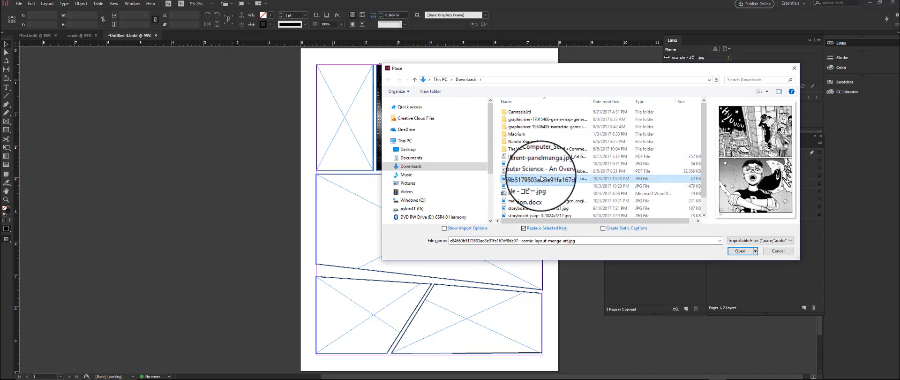
click(539, 172)
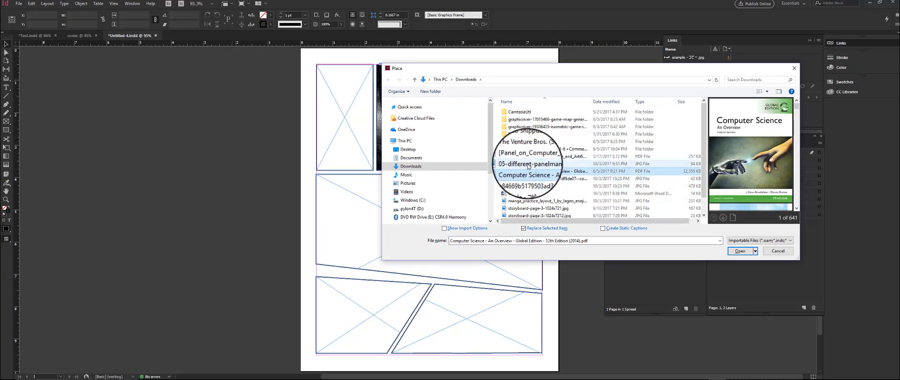
click(528, 180)
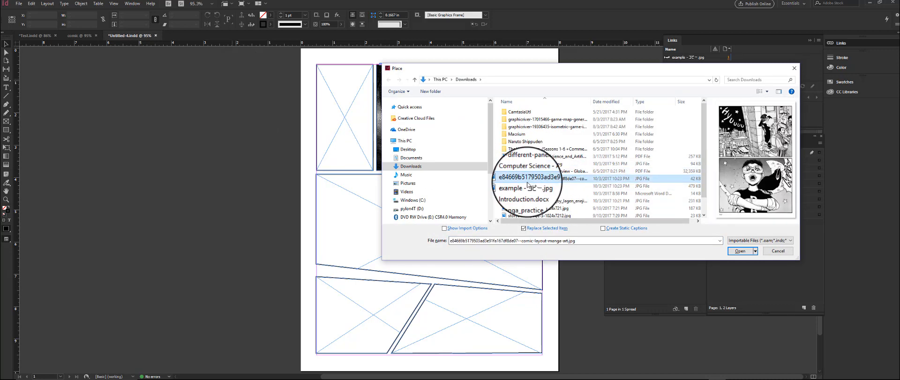
click(740, 251)
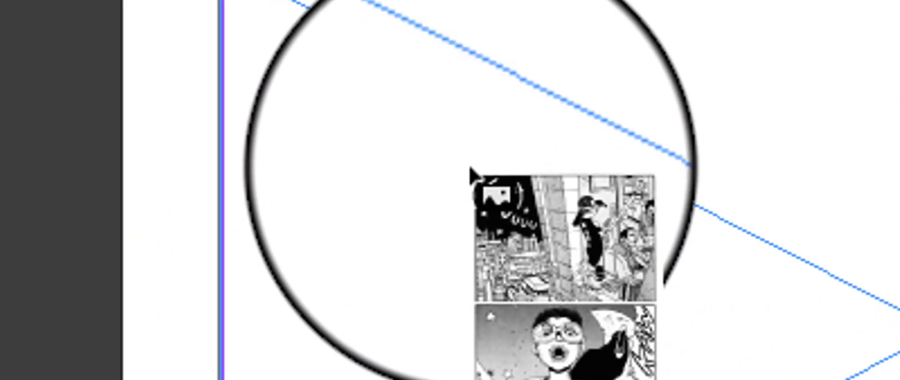
Try placing the loaded manga image in the wide middle panel, and remove it from that panel
click(471, 171)
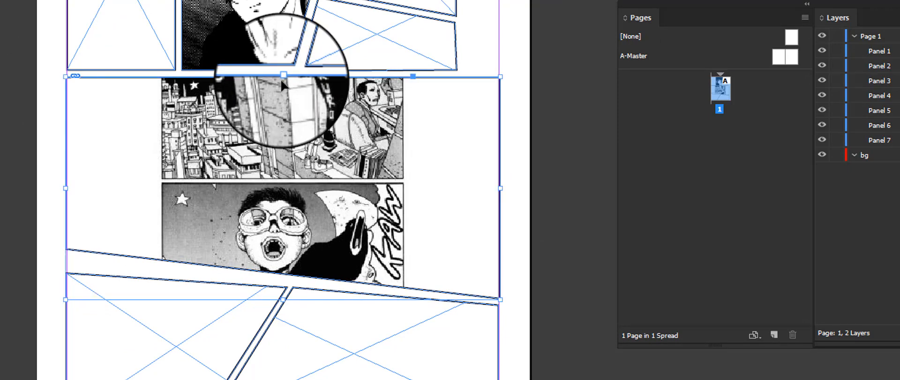
mouse_move(328, 163)
mouse_down()
mouse_move(314, 164)
mouse_move(328, 164)
mouse_up()
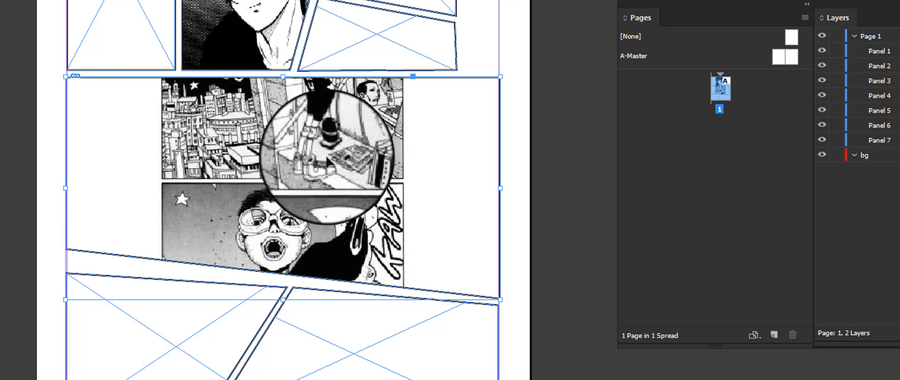
key(Delete)
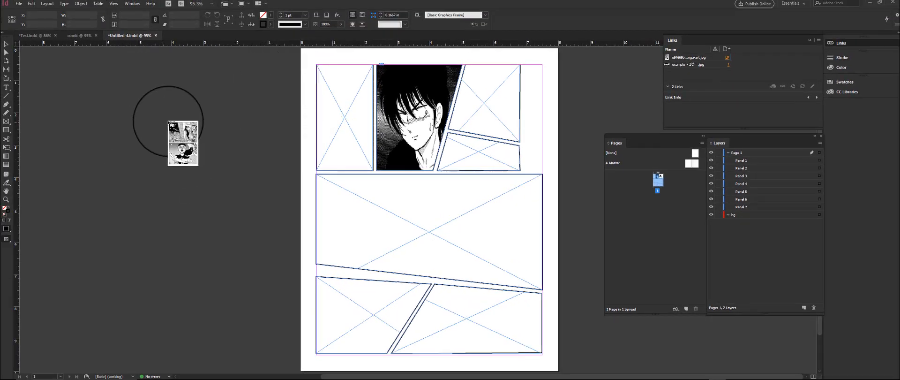
Place the loaded manga image into the first panel of the top row and clear the selection
click(327, 88)
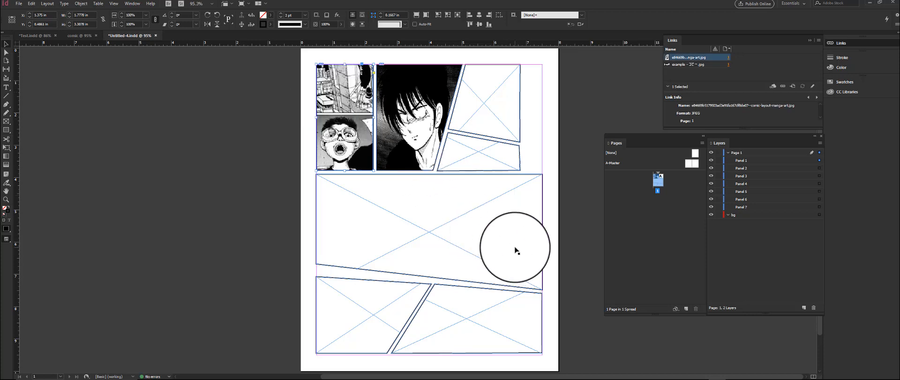
key(ctrl+d)
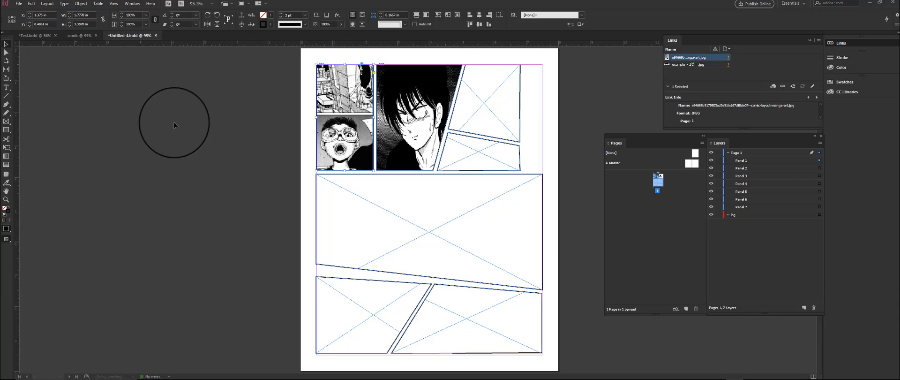
click(268, 153)
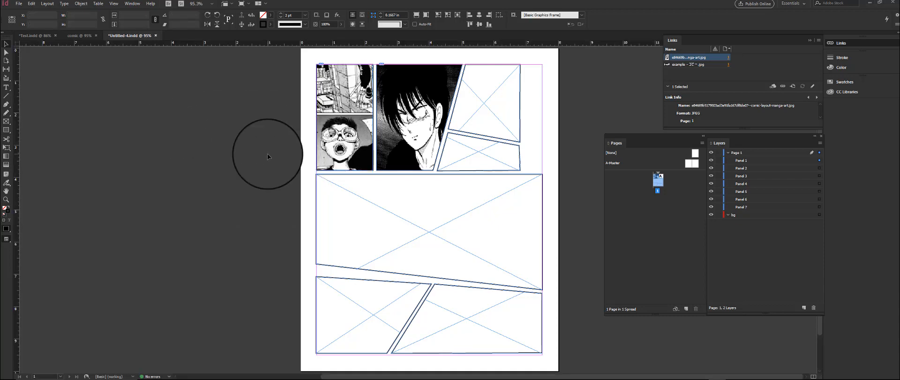
Load example - コピー.jpg, the manga_practice_layout JPG, storyboard-page-3-1024x721.jpg and storyboard-page-3-1024x7212.jpg from Downloads together for placing
key(ctrl+d)
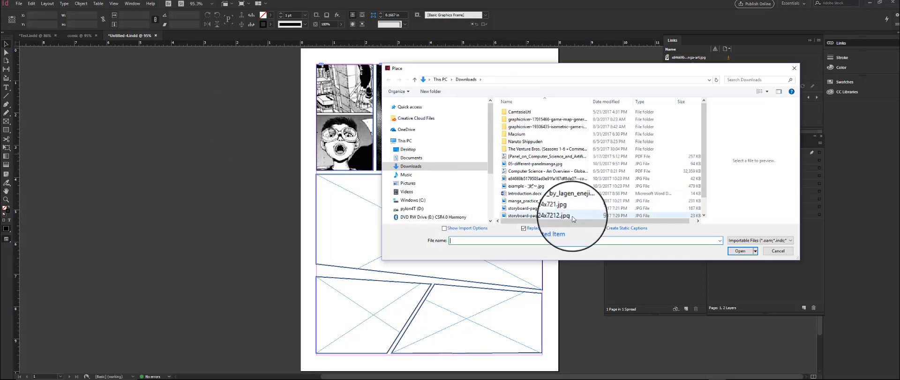
click(520, 179)
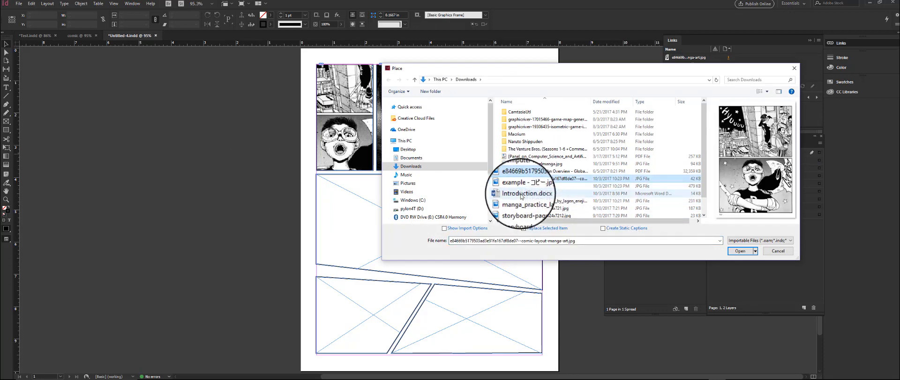
click(539, 200)
scroll(540, 199, down, 1)
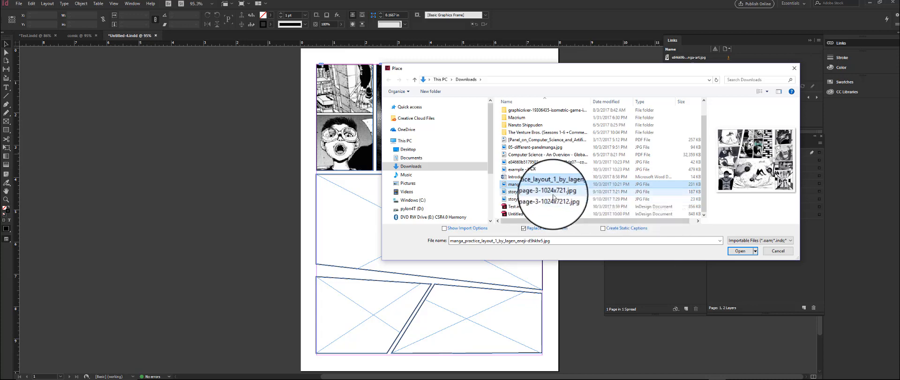
ctrl+click(526, 199)
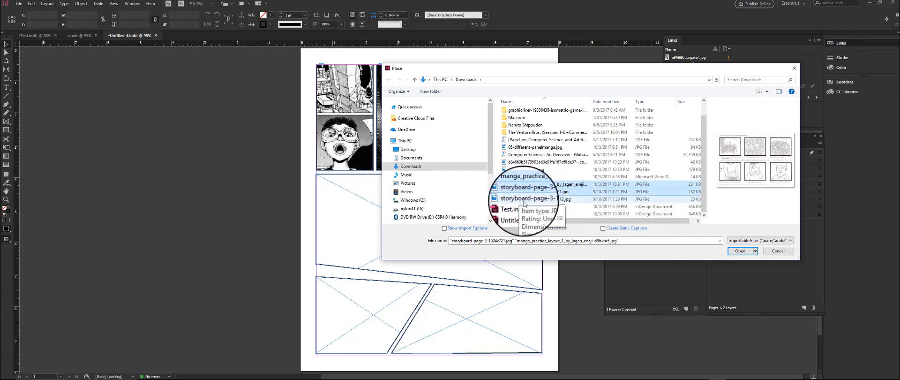
ctrl+click(520, 170)
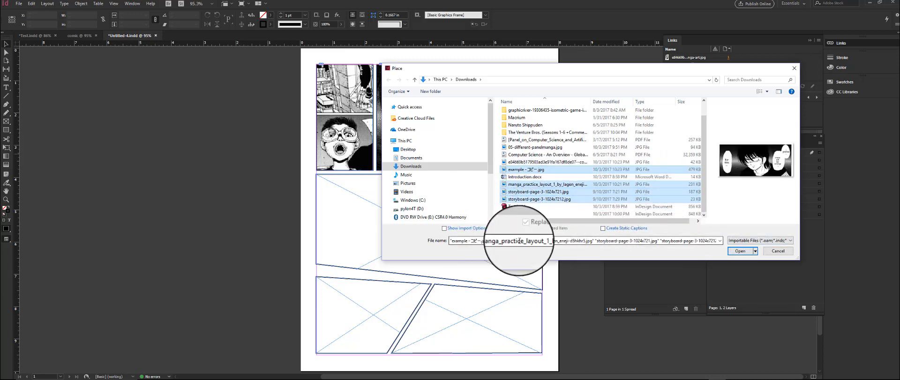
click(741, 251)
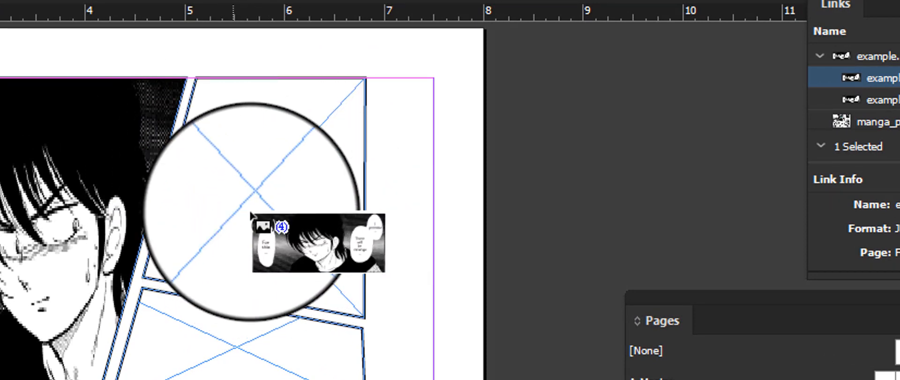
Place the four loaded images into the two empty top-row panels, the wide middle panel and the bottom-left panel
click(242, 190)
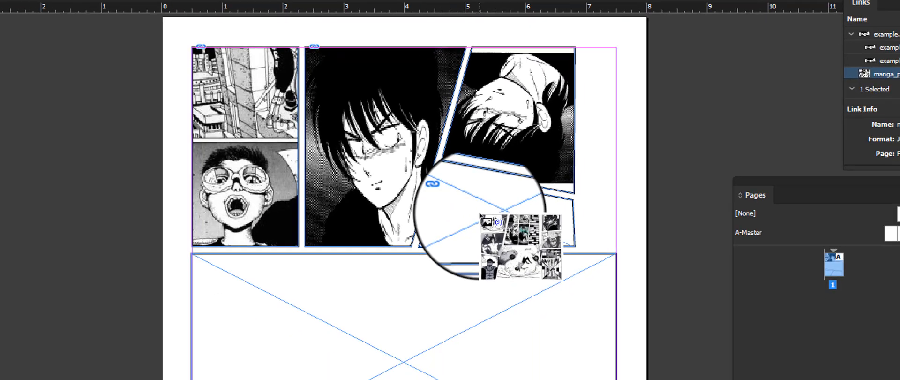
click(208, 353)
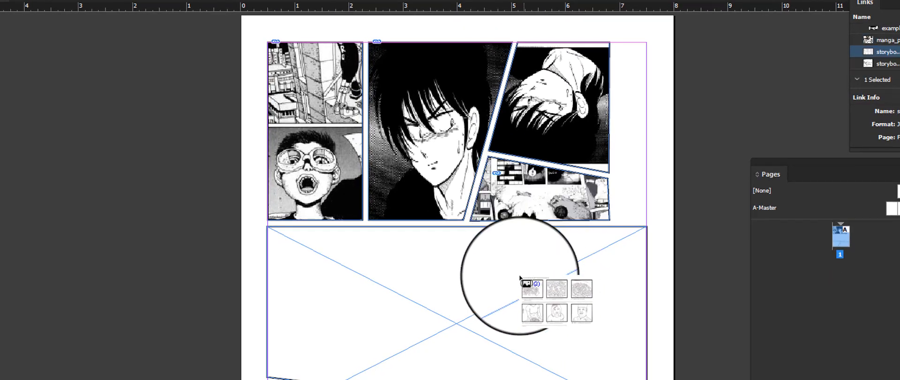
click(356, 301)
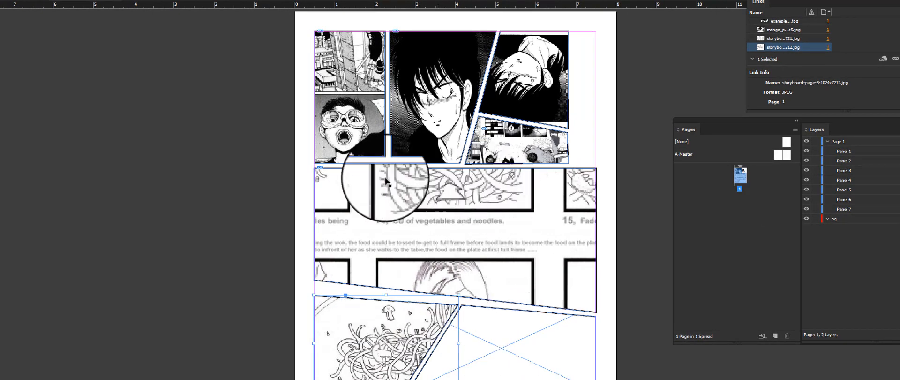
With the middle panel selected, load the example, manga_practice_layout and both storyboard-page-3 JPGs from Downloads again for placing
click(425, 232)
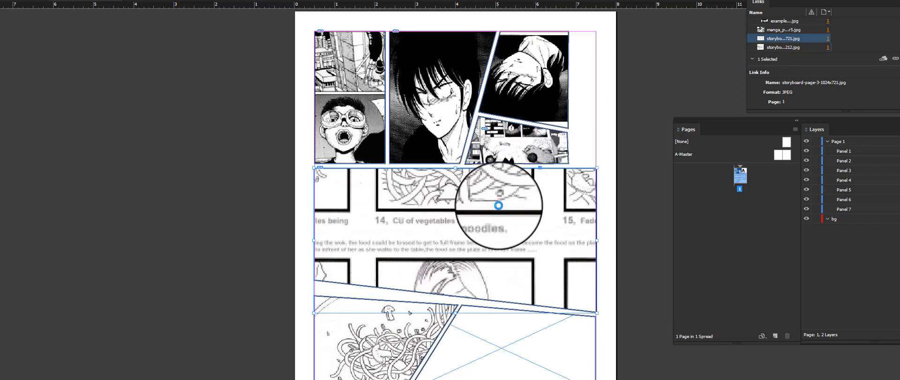
key(ctrl+d)
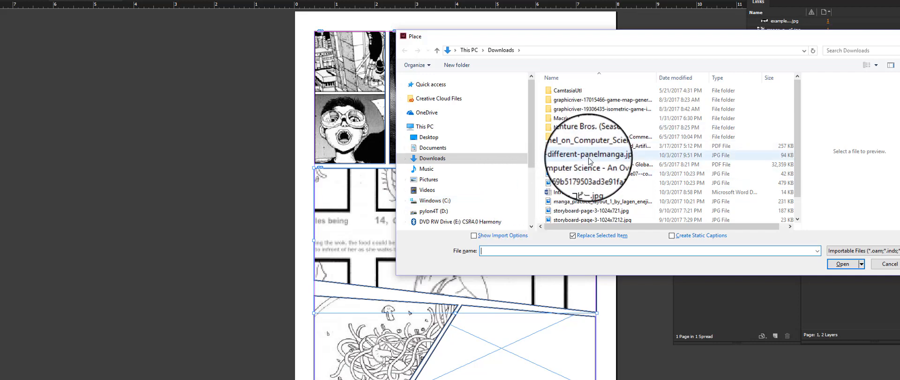
click(584, 164)
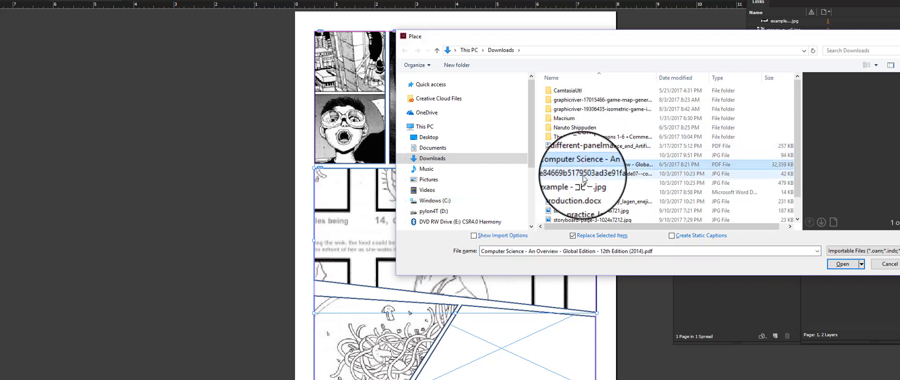
click(584, 173)
ctrl+click(581, 183)
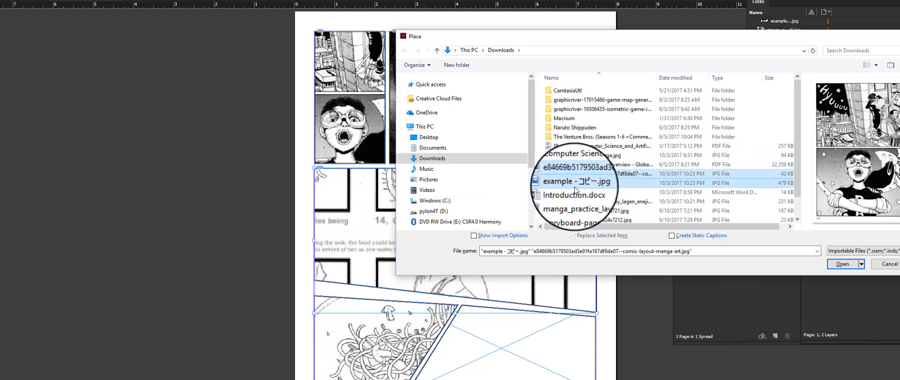
ctrl+click(577, 202)
ctrl+click(592, 211)
ctrl+click(592, 219)
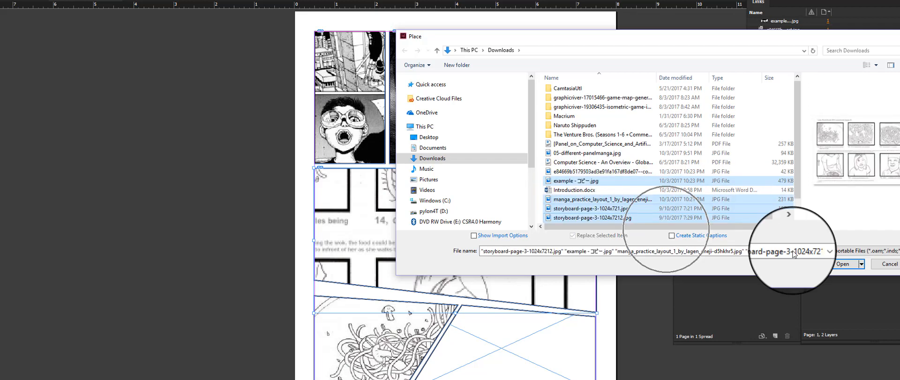
click(847, 264)
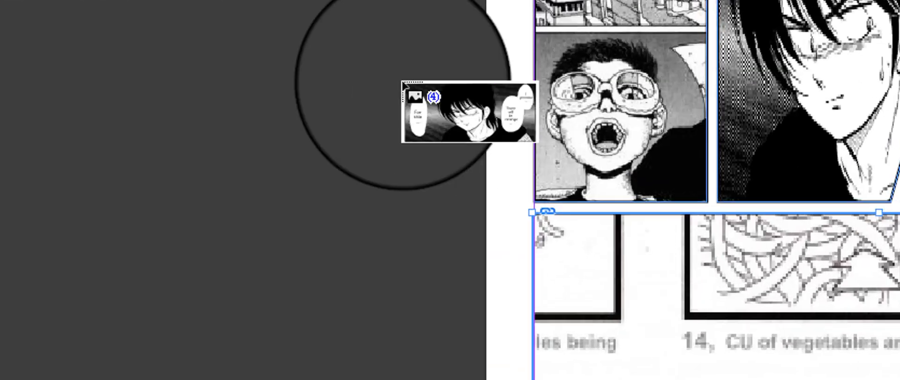
Discard the example image from the loaded set and place the manga_practice_layout image into the empty bottom-right panel
key(Escape)
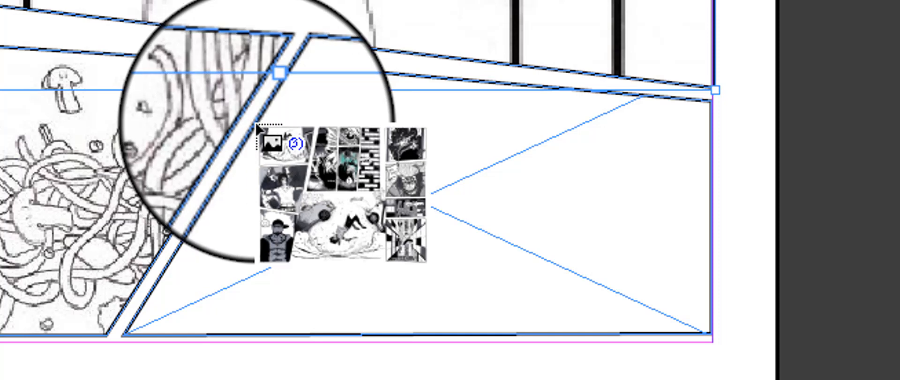
click(257, 128)
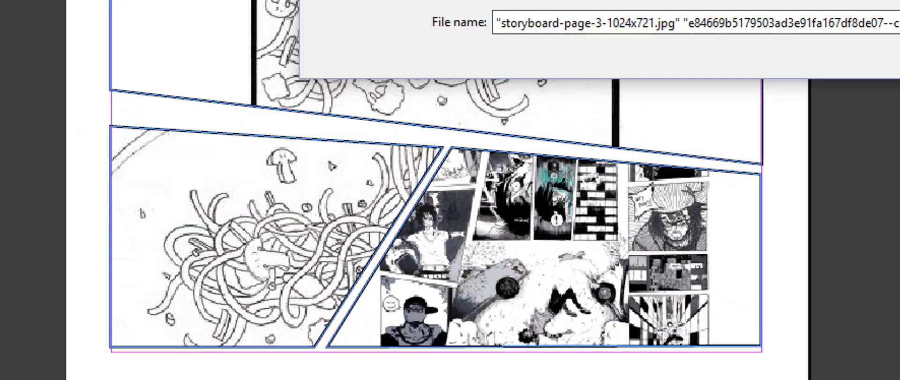
Load another image set, place the comic-layout-manga-art image in the wide middle panel, and undo the example image's placement on top of it
key(Return)
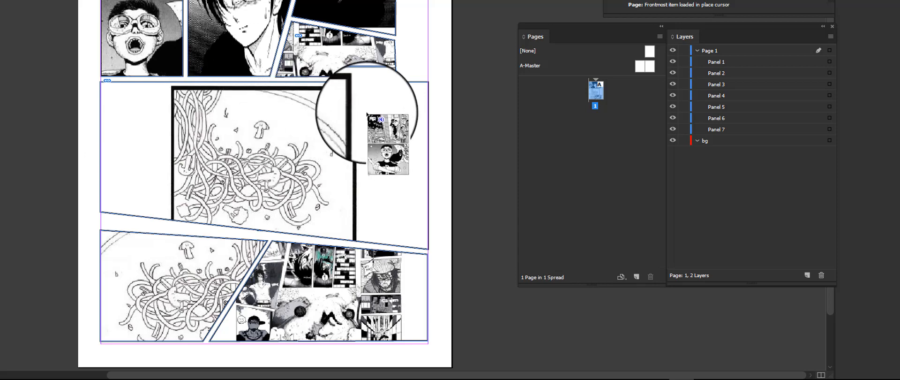
click(301, 122)
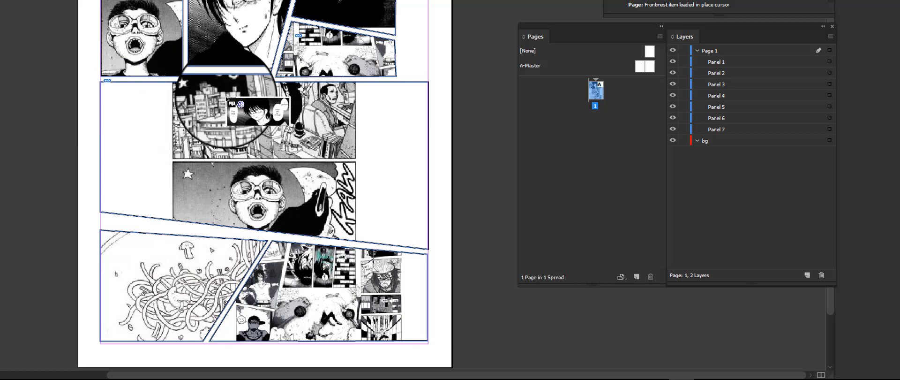
click(228, 100)
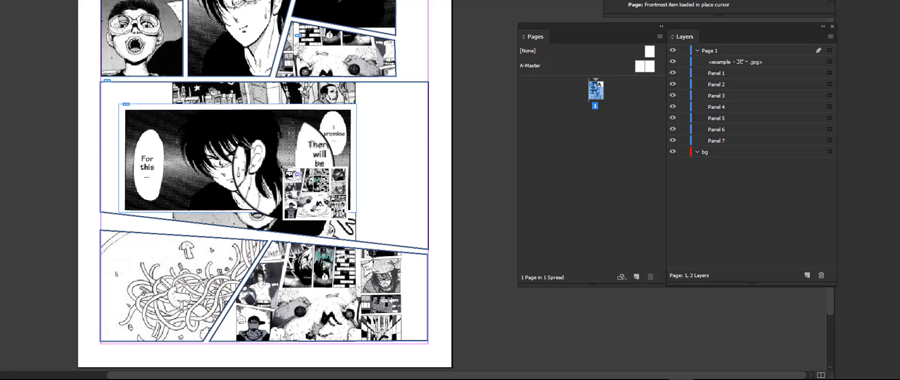
key(ctrl+z)
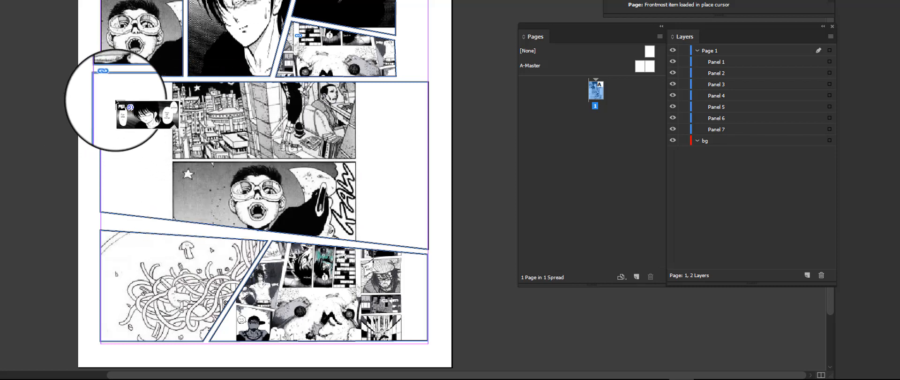
Replace the middle panel's artwork with the example portrait image and the bottom-left panel's artwork with the manga_practice_layout image
click(131, 115)
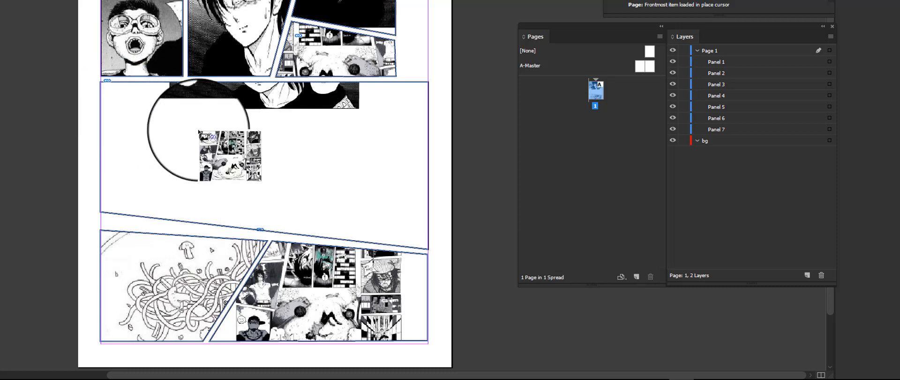
click(150, 274)
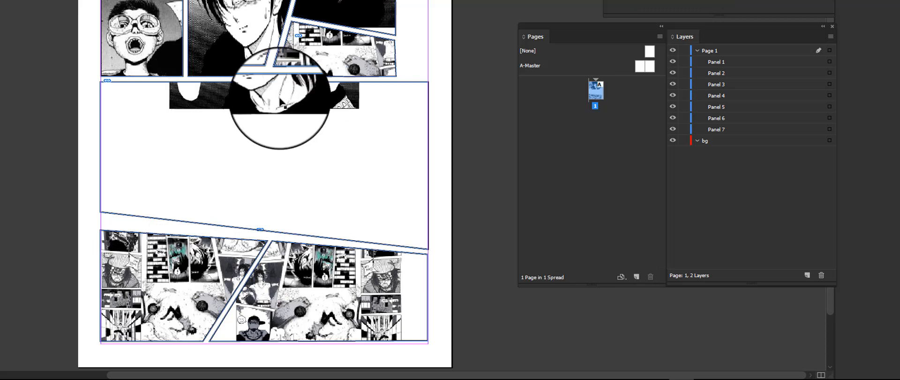
Move the portrait image down inside the wide middle panel and enlarge it to cover the panel
click(244, 111)
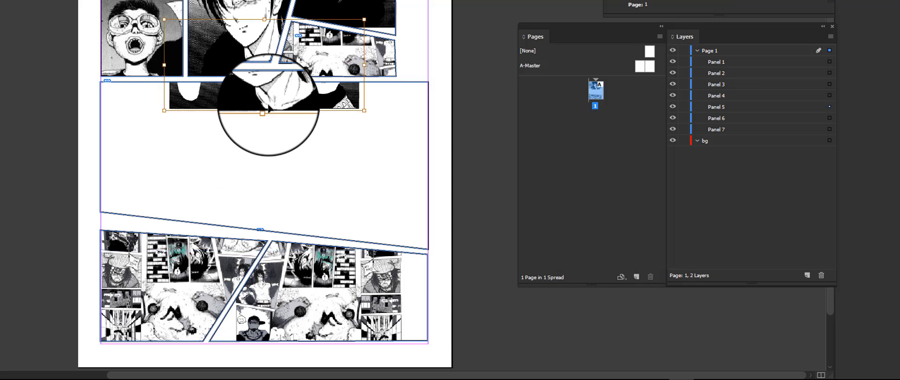
click(104, 111)
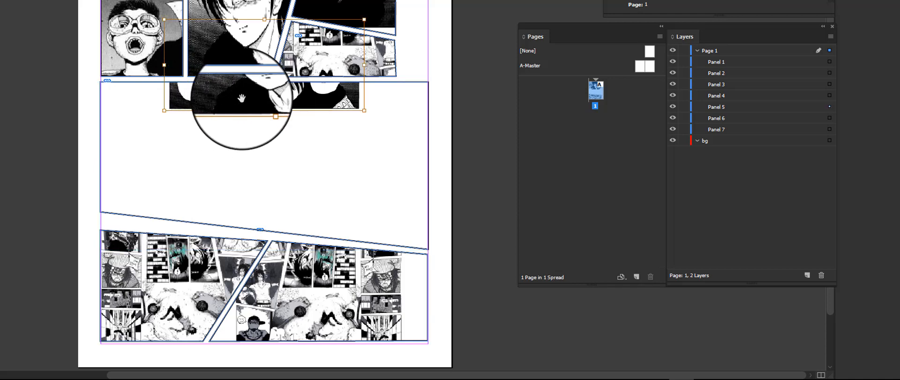
drag(248, 181, 248, 188)
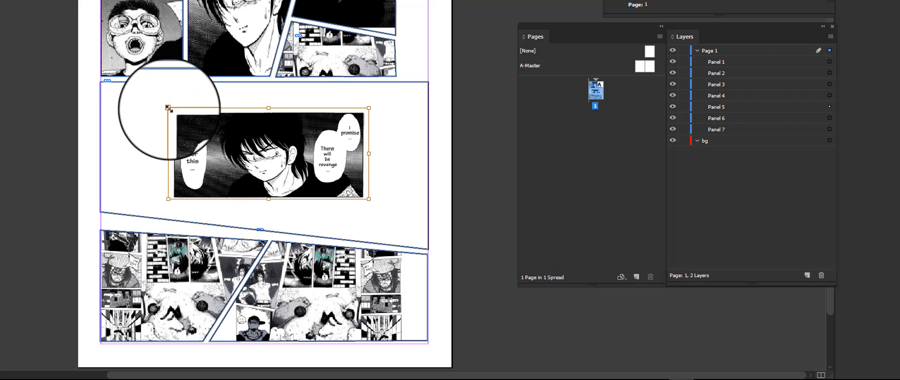
drag(168, 108, 127, 95)
drag(79, 84, 75, 78)
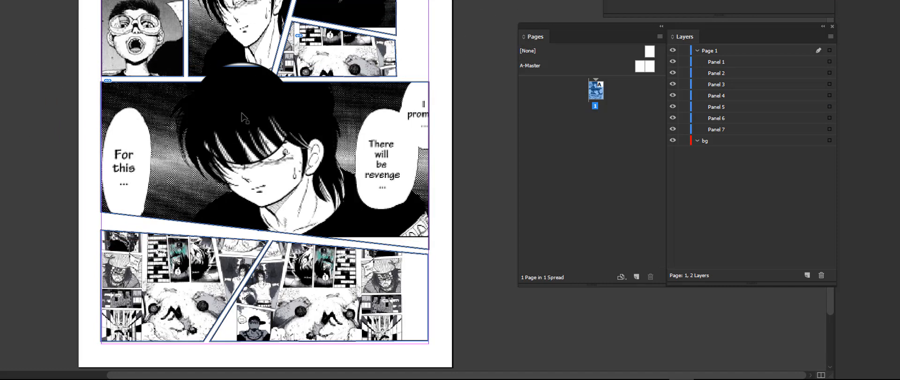
Collapse the Page 1 layer, make bg the active layer, and draw a rectangle frame about 8.8 by 10.33 in around the page
scroll(248, 111, down, 2)
scroll(321, 113, up, 1)
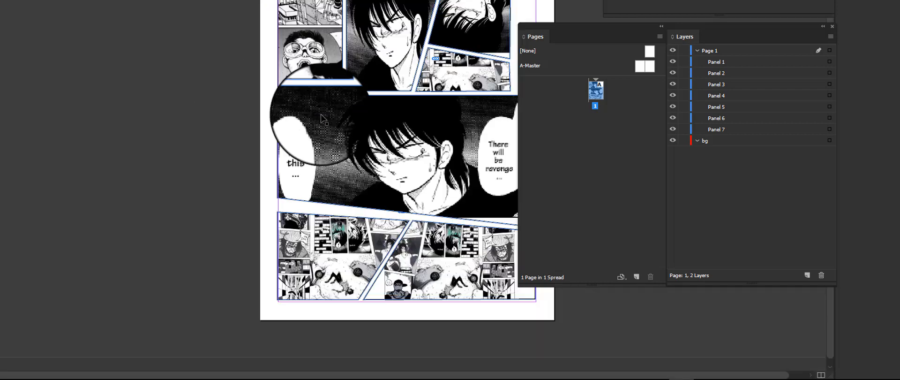
drag(624, 27, 693, 32)
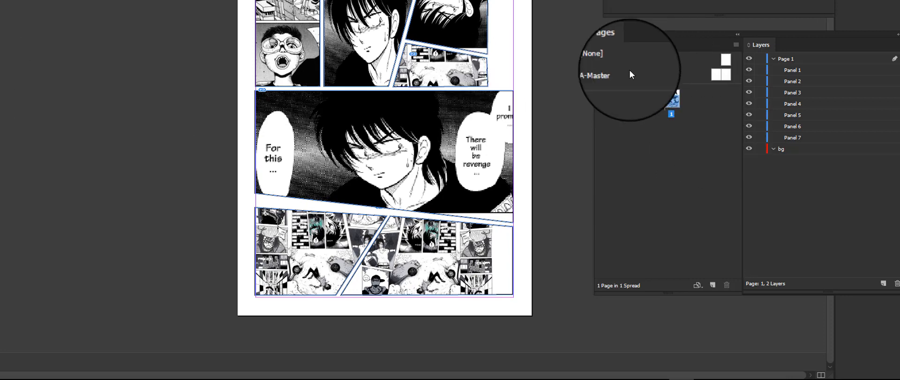
click(772, 58)
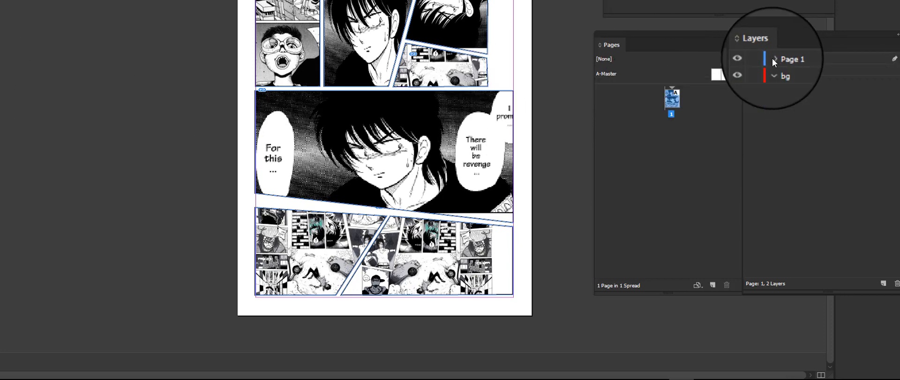
click(804, 71)
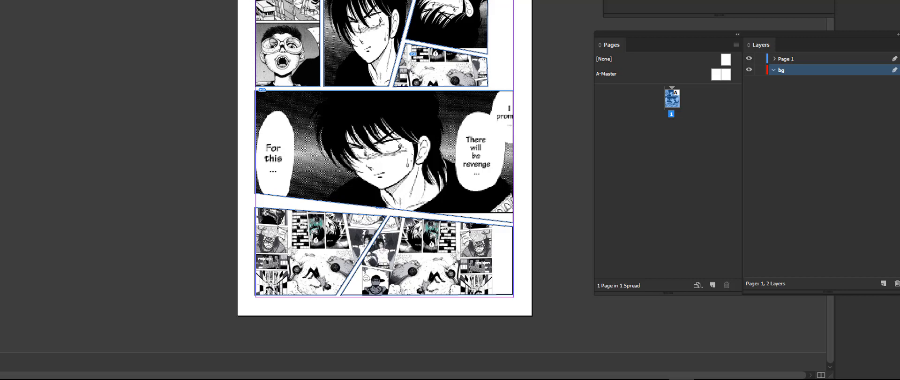
drag(229, 0, 553, 318)
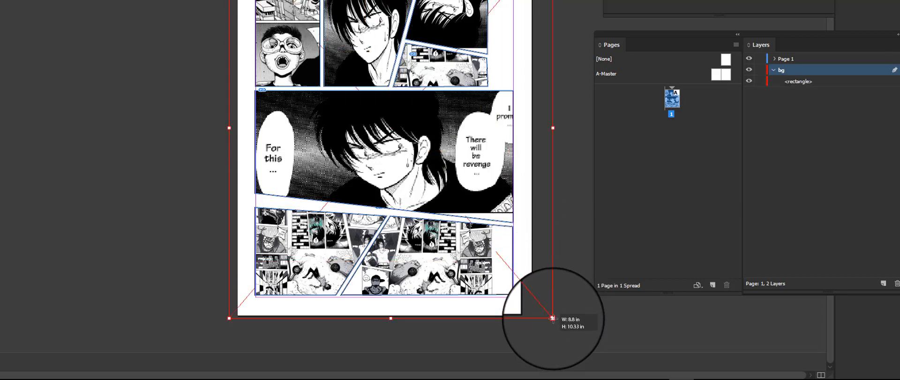
Rename the new rectangle frame on the bg layer as "page 1 bg"
click(800, 82)
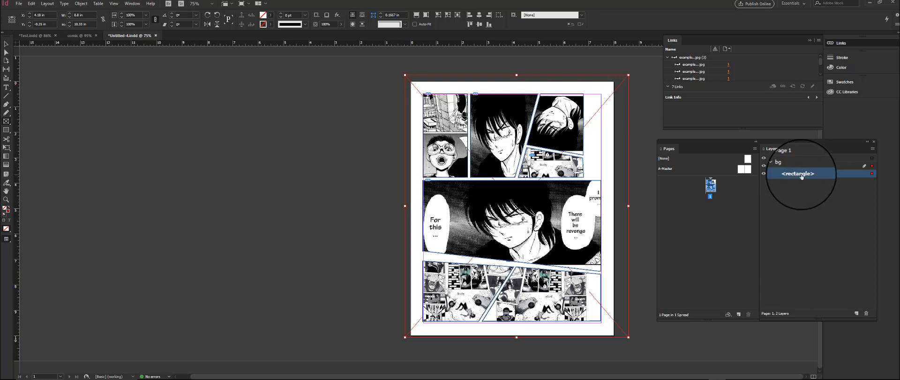
double_click(801, 176)
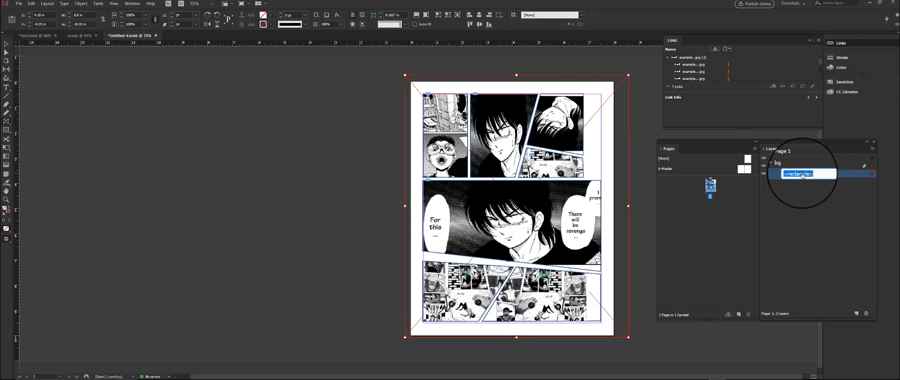
text(pag)
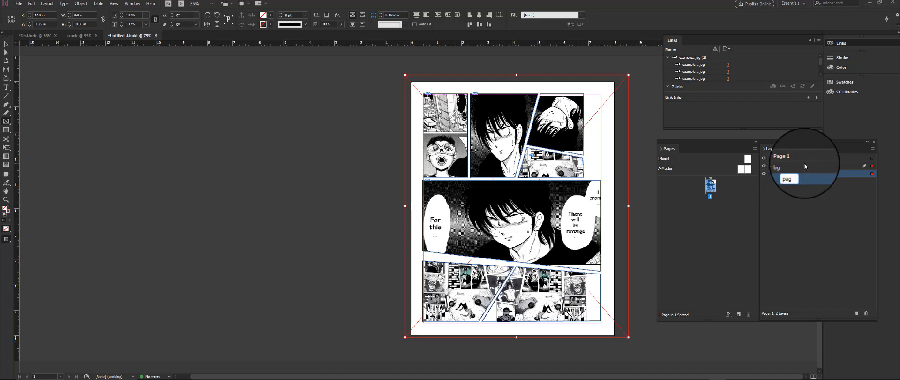
text(e 1 bg)
key(Return)
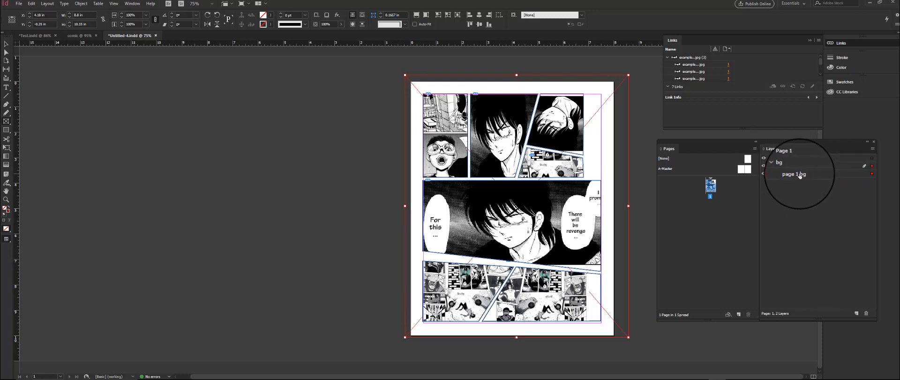
Place the comic-layout-manga-art image from the Downloads folder into the page 1 bg frame
click(799, 174)
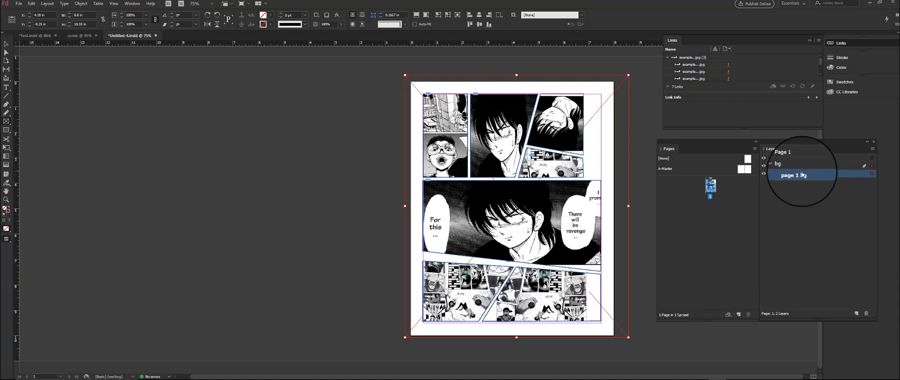
key(ctrl+d)
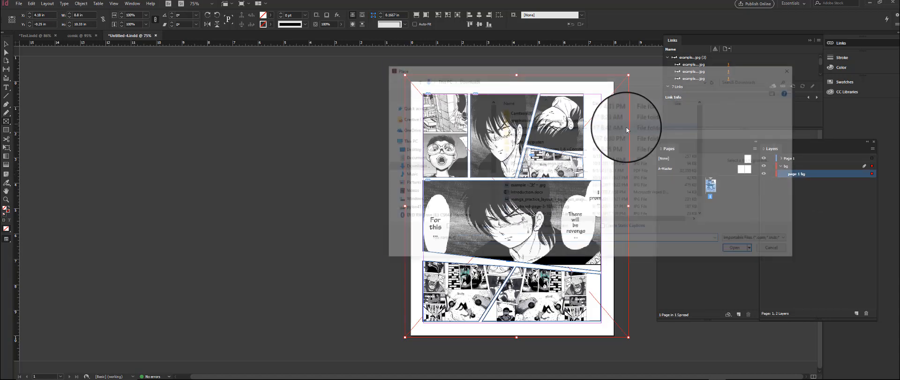
click(529, 171)
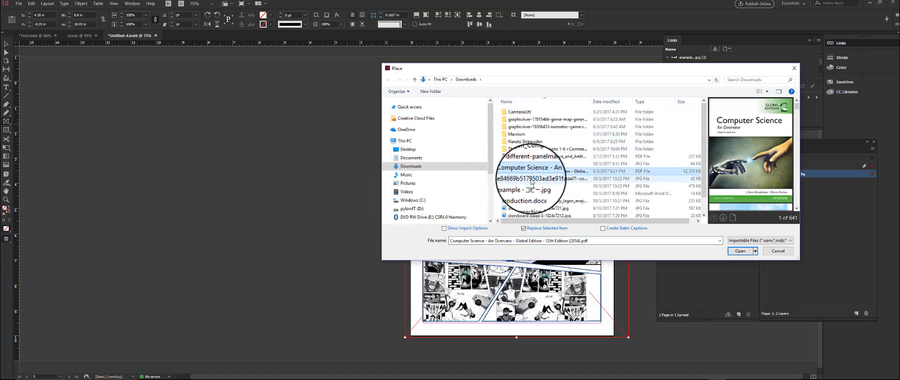
click(530, 179)
click(533, 186)
click(532, 179)
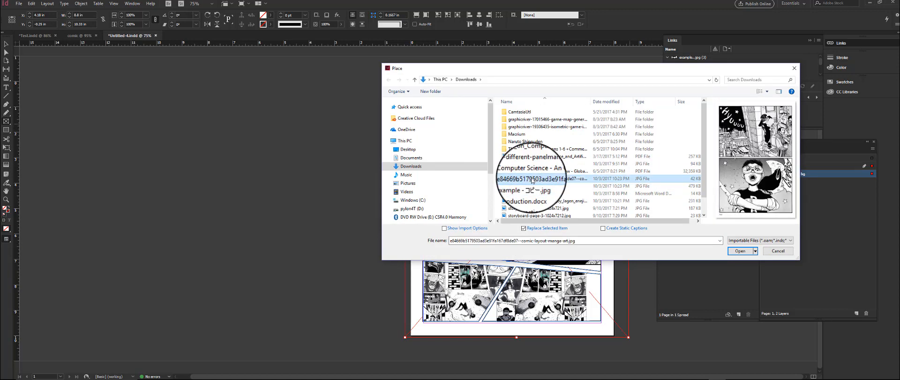
click(738, 251)
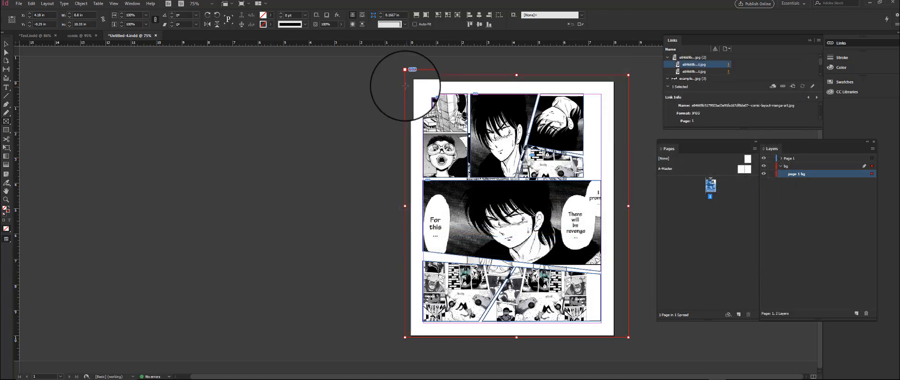
double_click(803, 174)
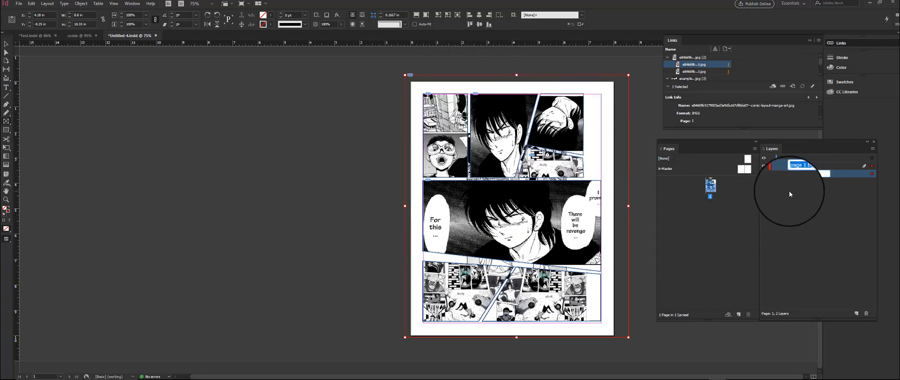
click(790, 191)
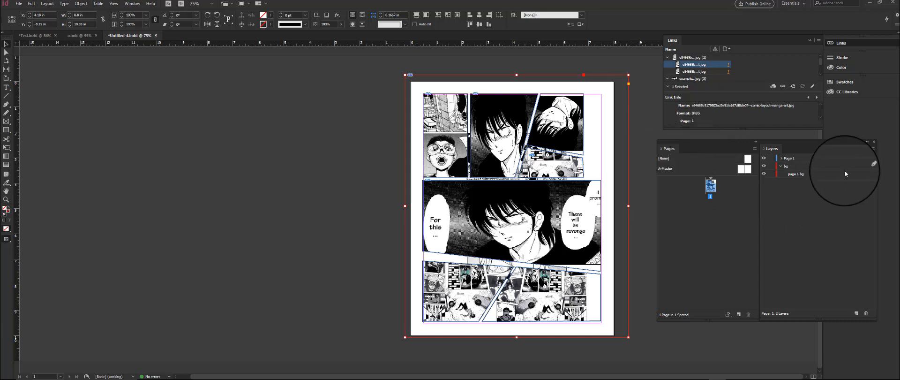
Fit the background image so it fills its frame proportionally, set its opacity to 30%, and deselect it
click(416, 17)
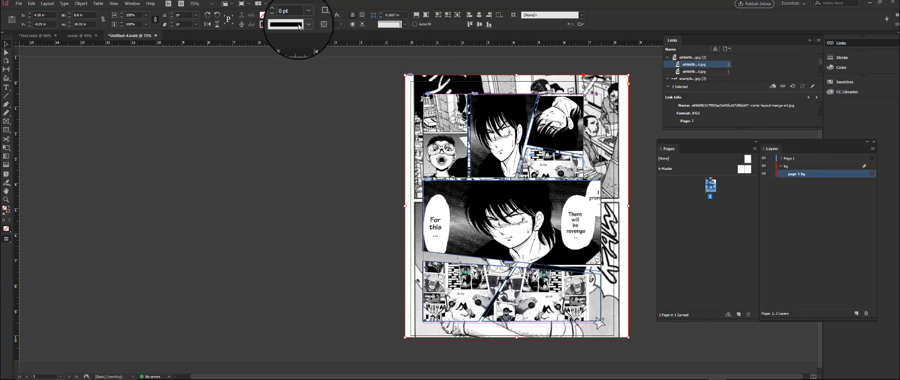
click(341, 24)
drag(344, 32, 316, 40)
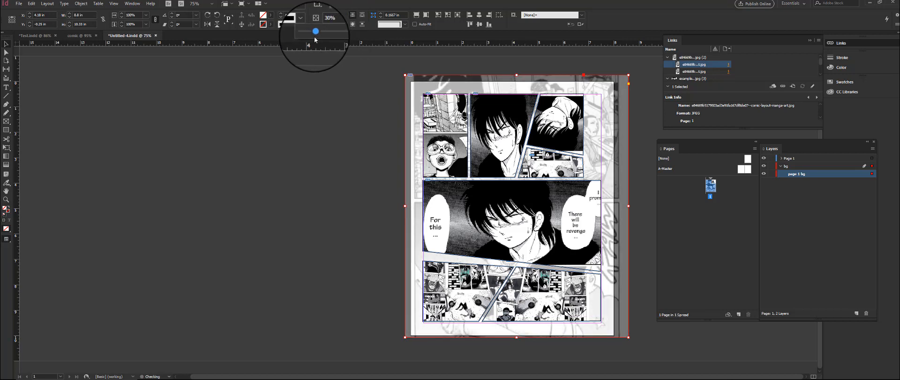
click(318, 136)
click(629, 214)
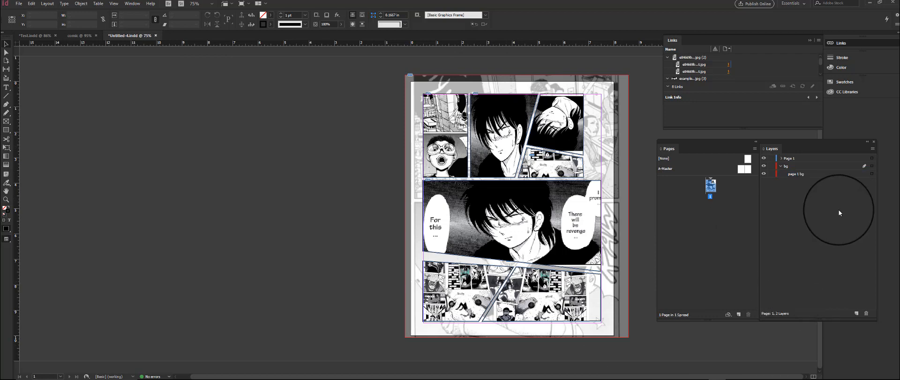
Collapse the bg layer, duplicate the Page 1 layer, and make the copy the active layer
click(781, 166)
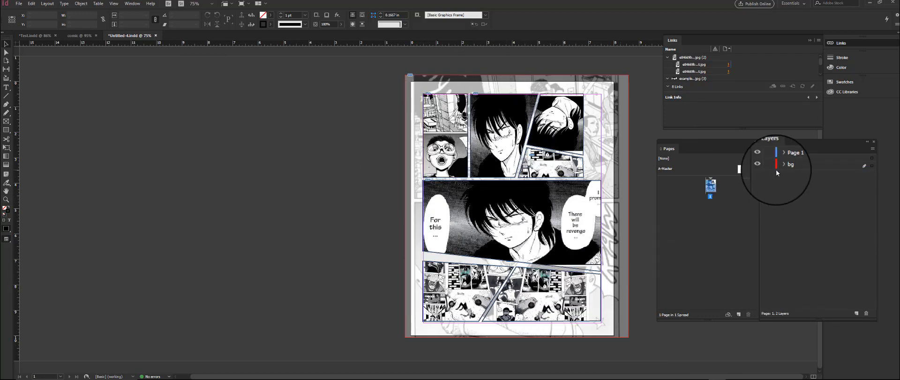
click(807, 159)
drag(806, 157, 856, 313)
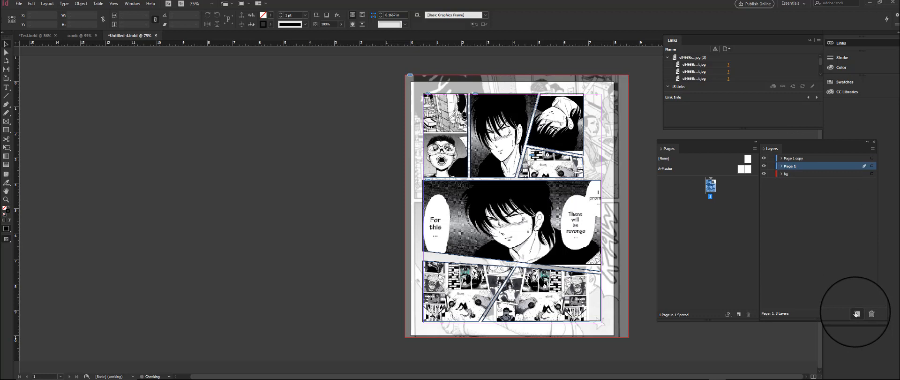
click(791, 158)
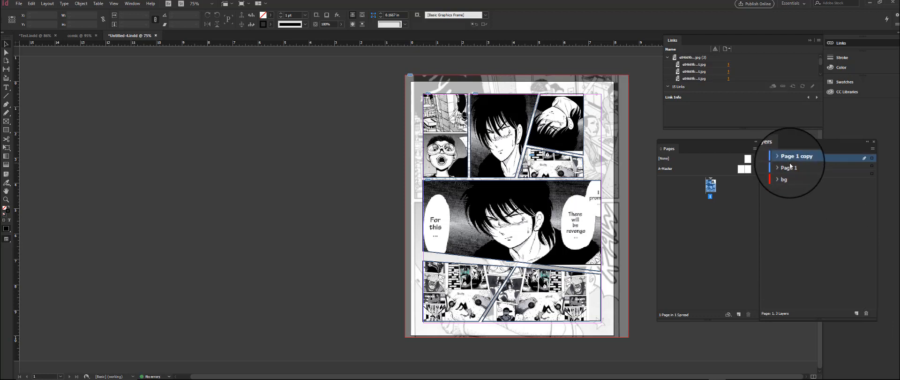
click(790, 166)
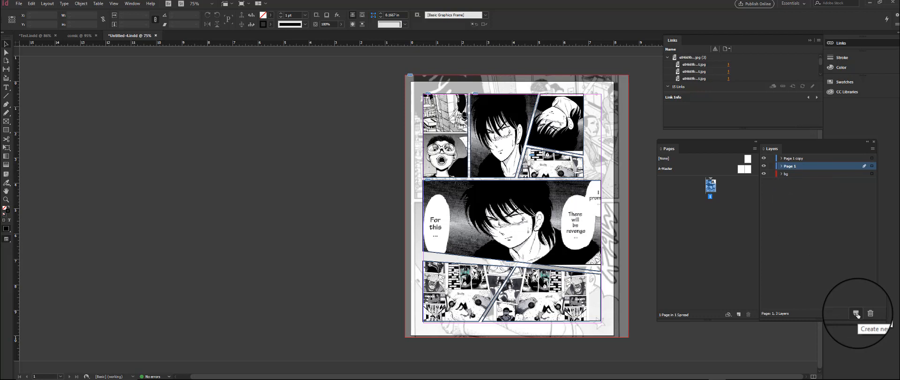
click(793, 159)
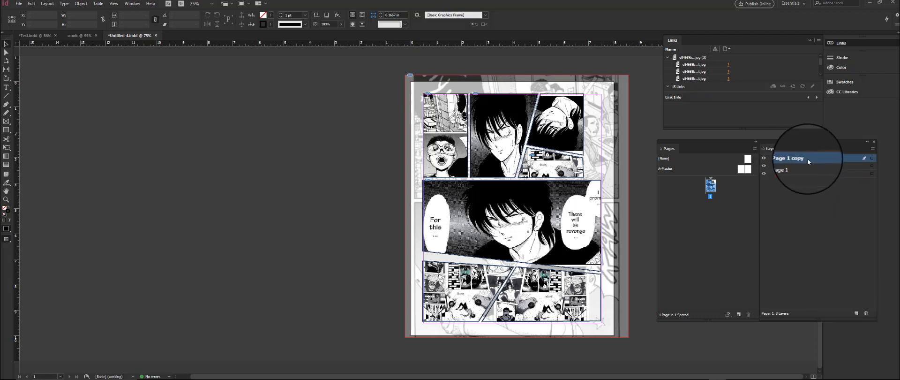
Hide the original Page 1 and bg layers, leaving only the Page 1 copy layer visible
click(764, 166)
click(765, 177)
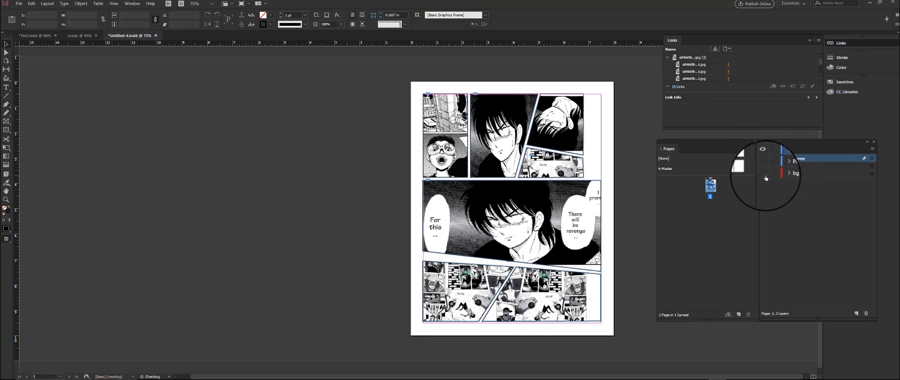
click(764, 165)
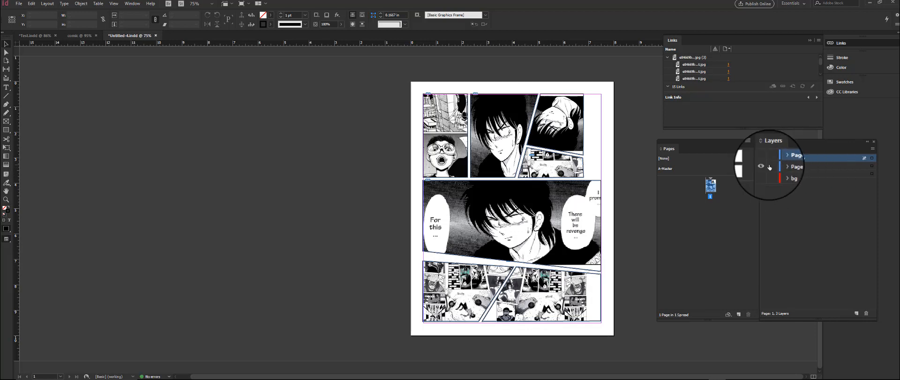
click(763, 164)
click(764, 161)
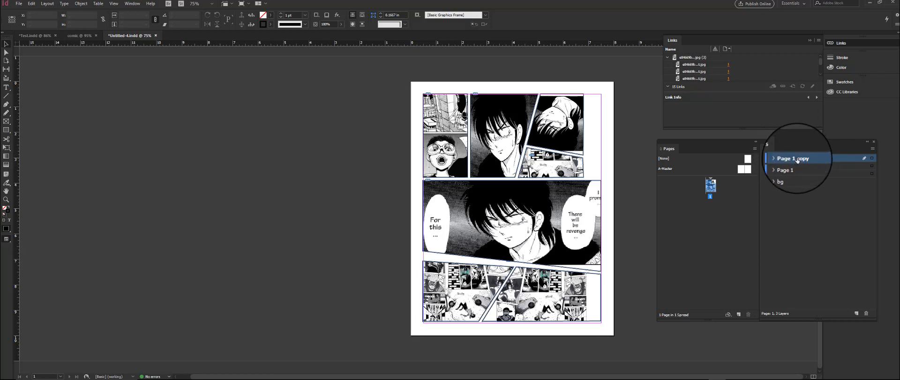
Rename the Page 1 copy layer as Page 2
drag(795, 158, 833, 158)
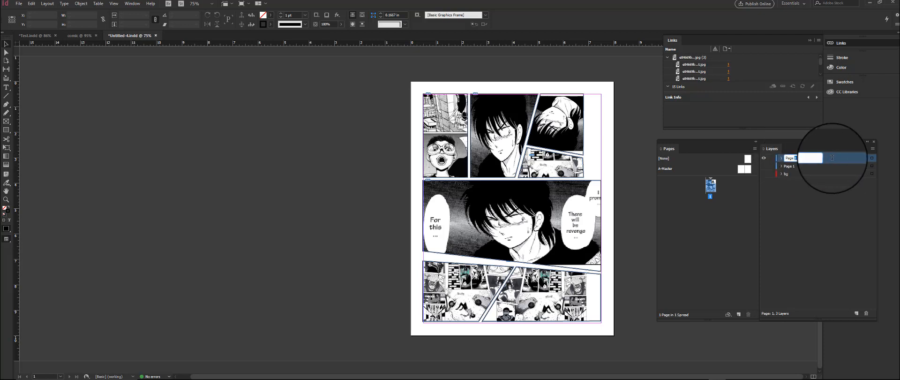
text(2)
key(Return)
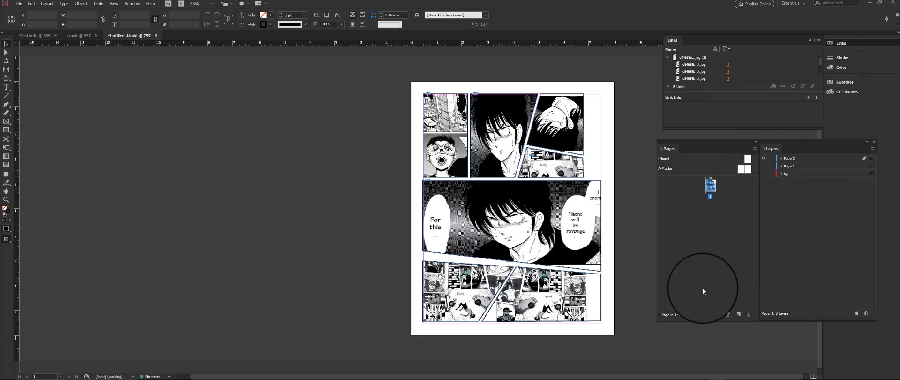
Add a new page to the document with the Page 2 layer active, and display that page in the window
click(788, 159)
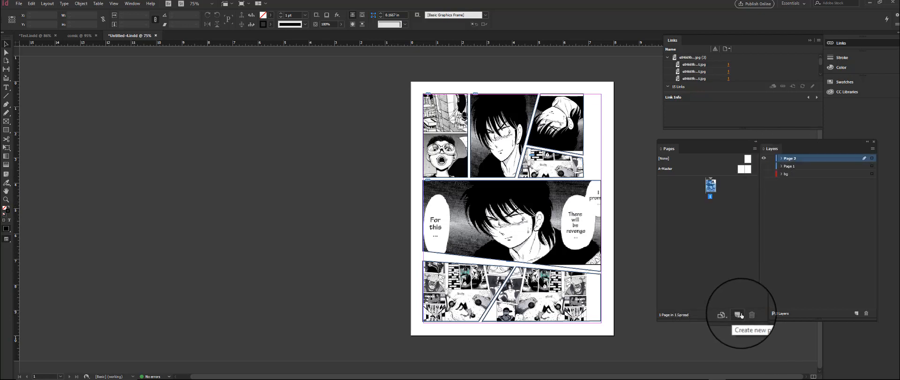
double_click(700, 209)
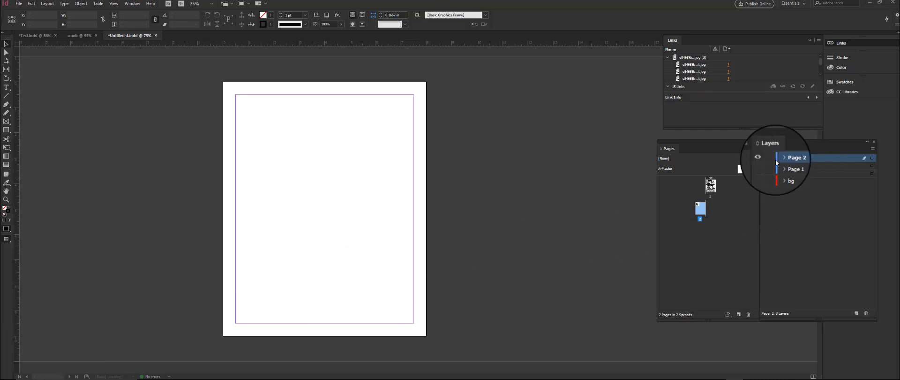
double_click(697, 208)
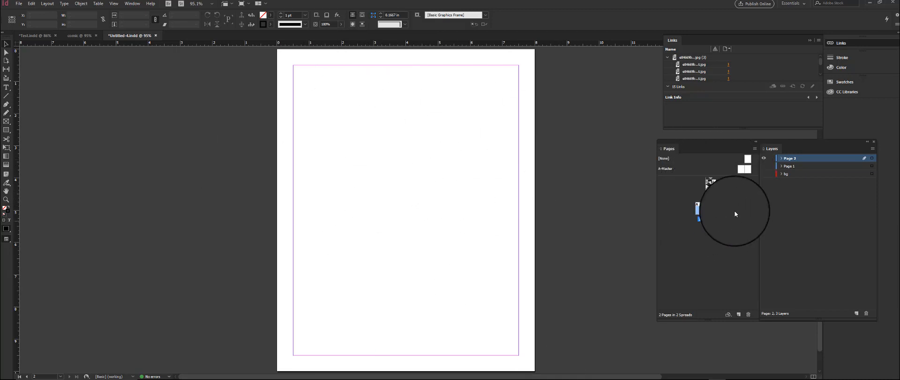
Compare what the Page 2, Page 1 and bg layers contain on the blank second page and on the first page
click(781, 167)
click(781, 174)
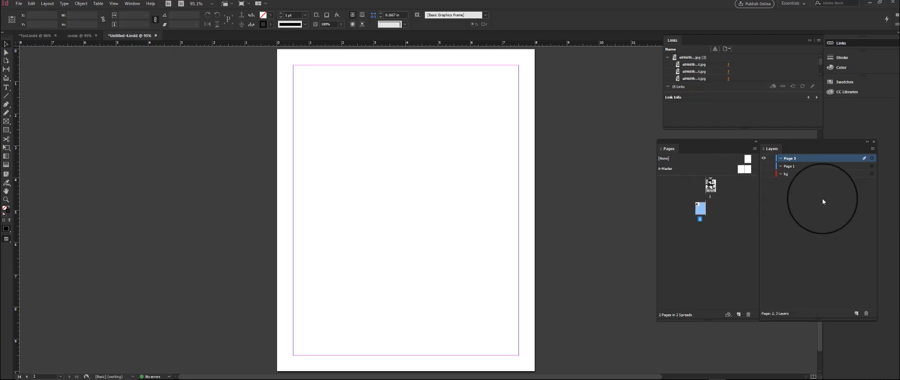
double_click(708, 186)
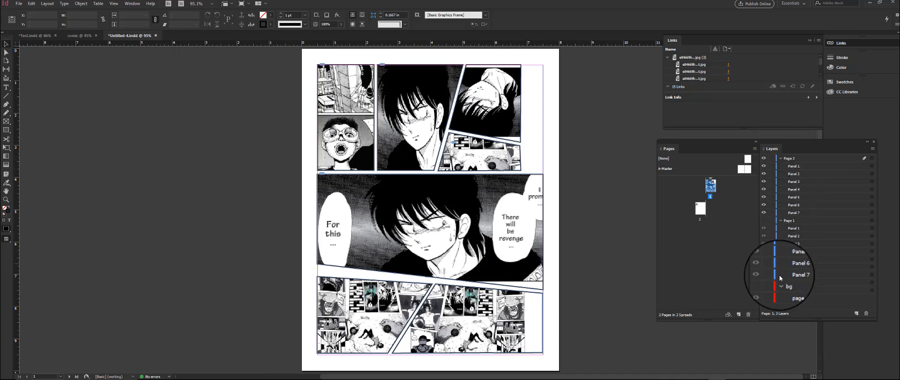
click(781, 158)
click(790, 159)
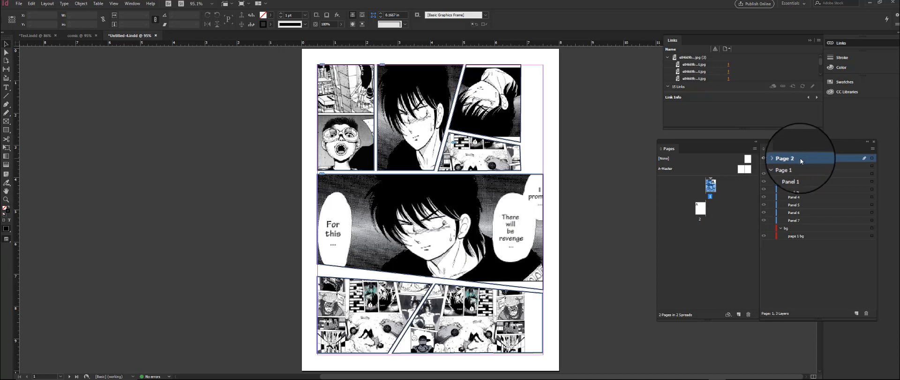
key(Return)
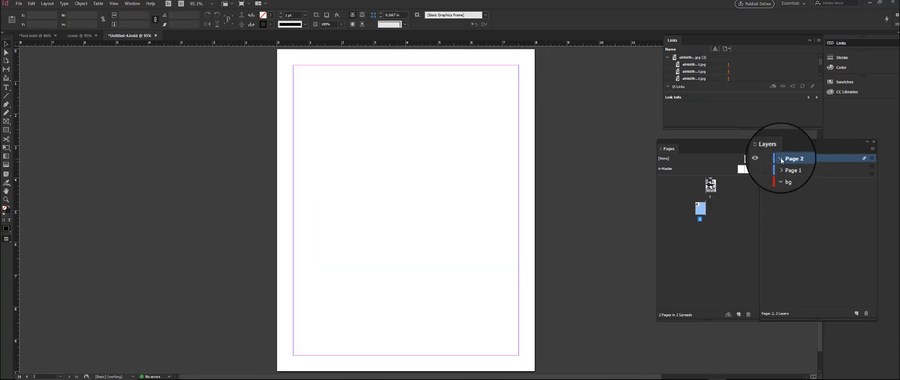
double_click(711, 186)
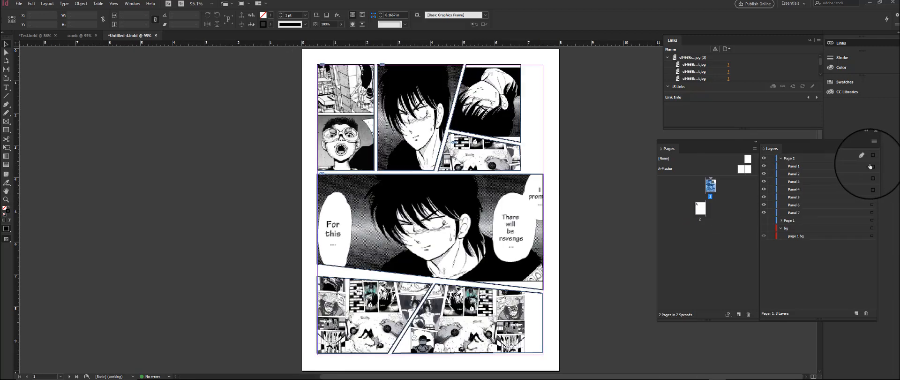
Select Panel 1 through Panel 7 of the Page 2 layer on the first page and copy them
click(790, 158)
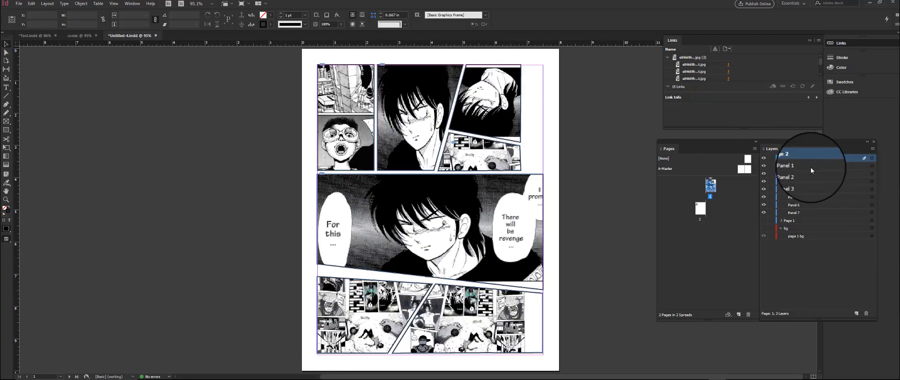
click(872, 166)
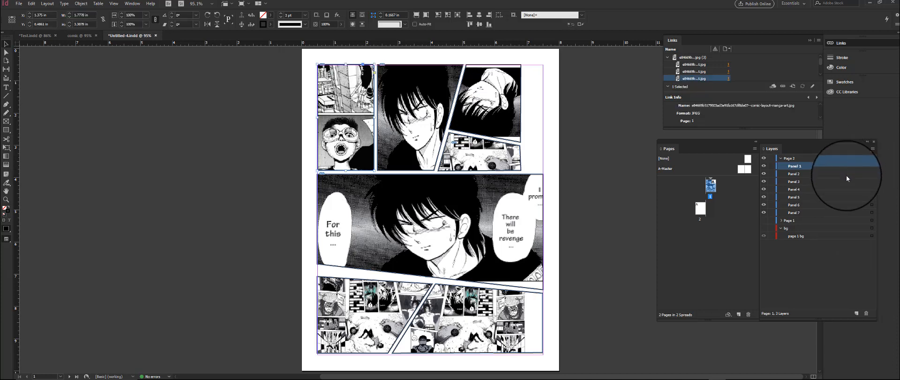
shift+click(873, 212)
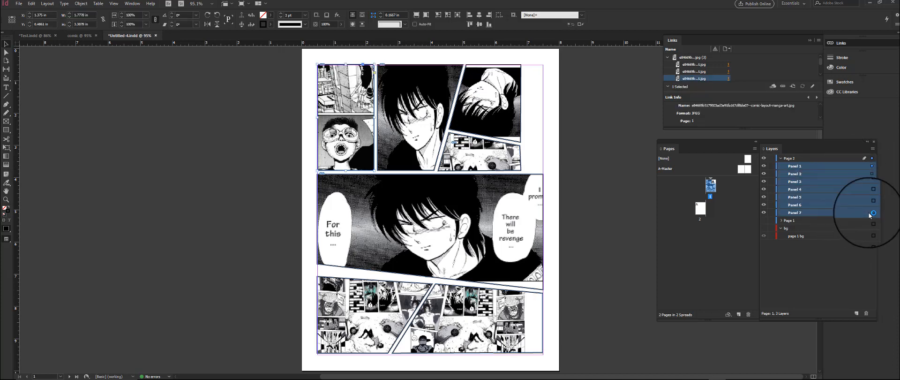
shift+click(872, 213)
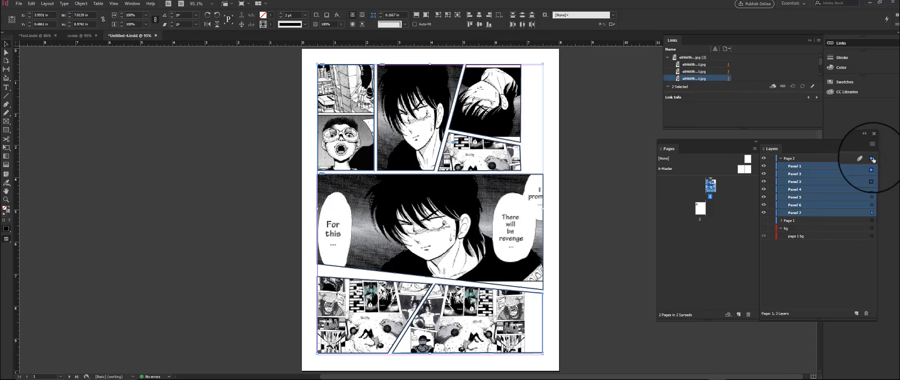
shift+click(872, 182)
shift+click(873, 190)
shift+click(872, 198)
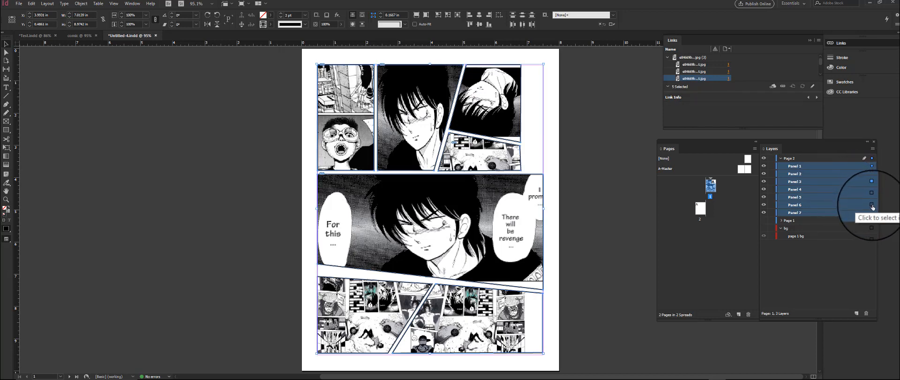
shift+click(872, 205)
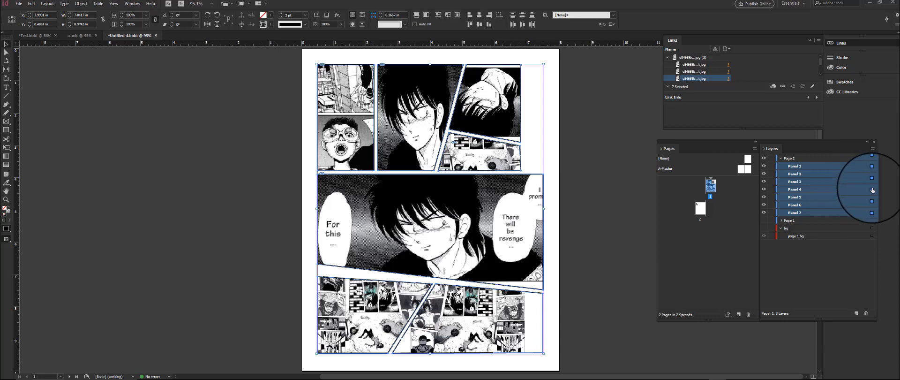
Paste the copied panels onto the blank second page and move them into line with its margins
double_click(701, 214)
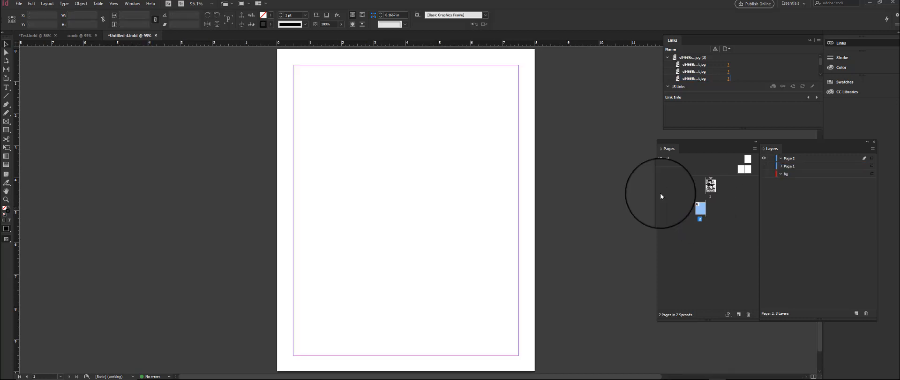
key(ctrl+v)
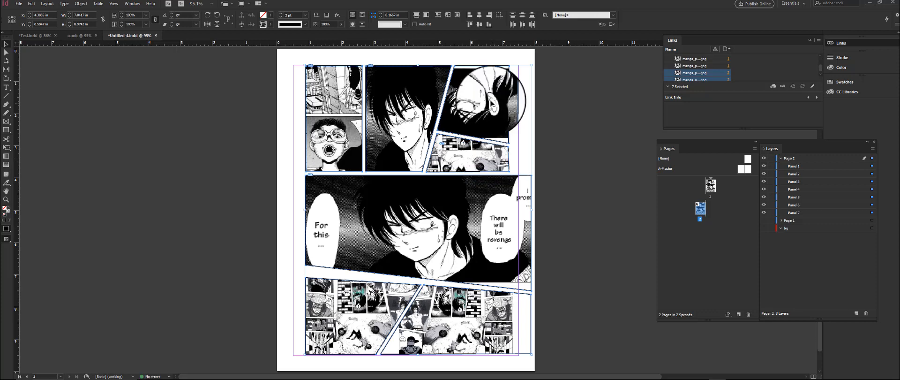
drag(492, 97, 478, 99)
click(578, 124)
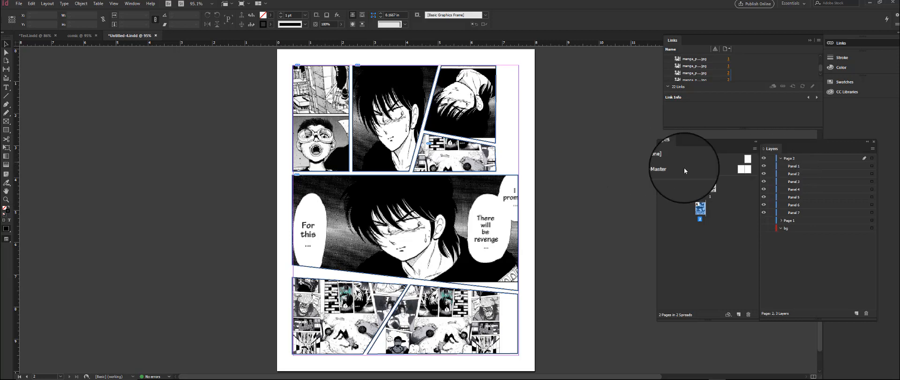
Delete Panel 1 through Panel 7 of the Page 2 layer from the first page
double_click(710, 185)
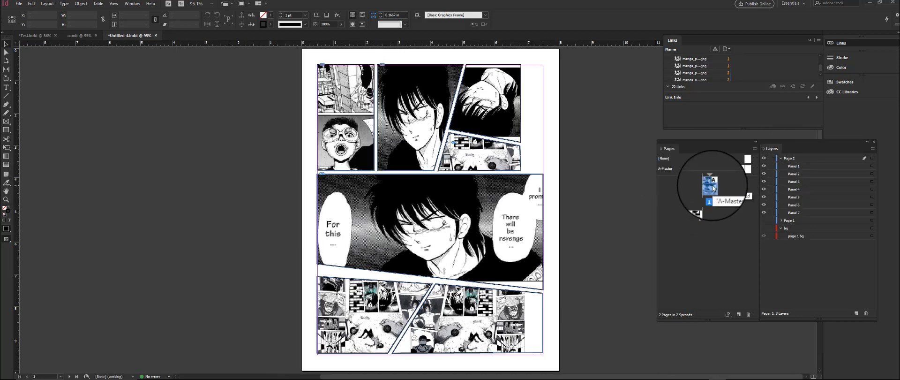
click(781, 158)
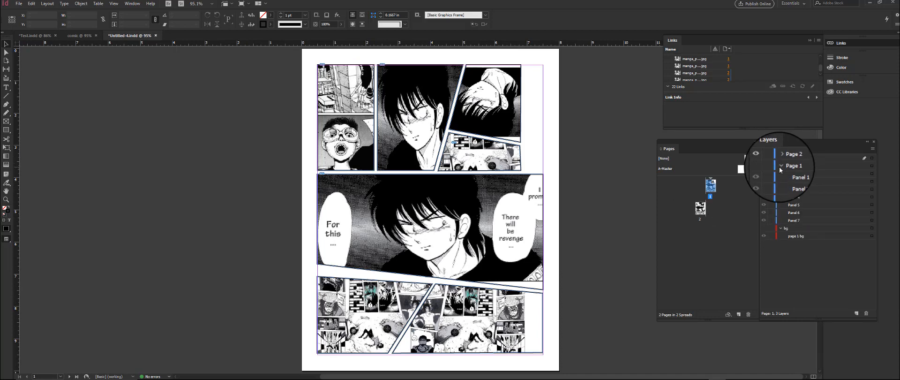
click(782, 158)
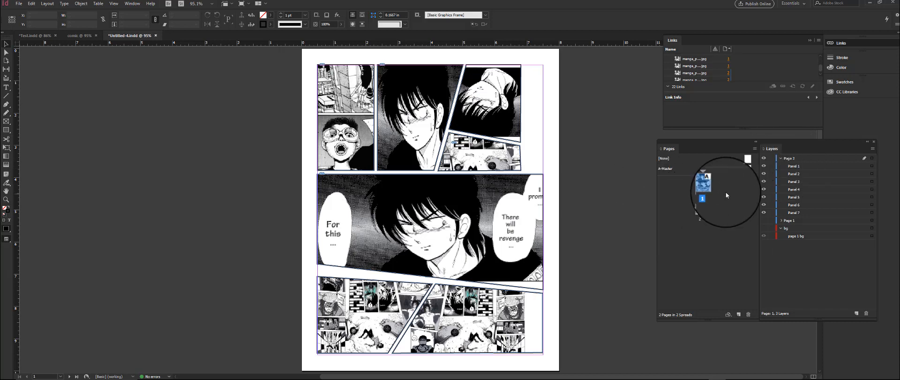
click(794, 166)
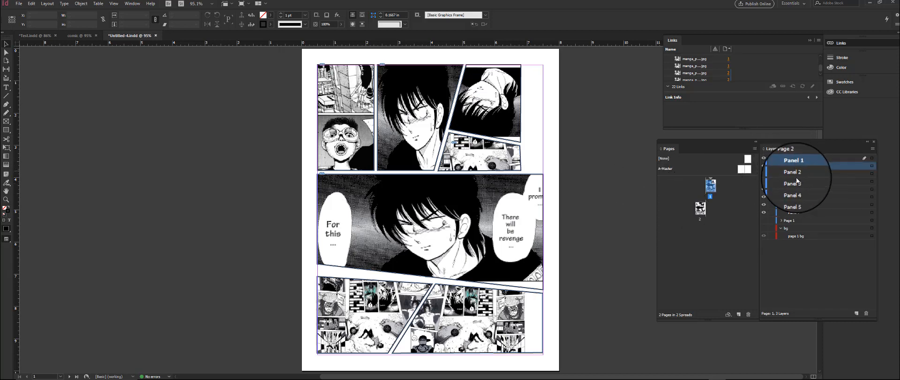
shift+click(795, 211)
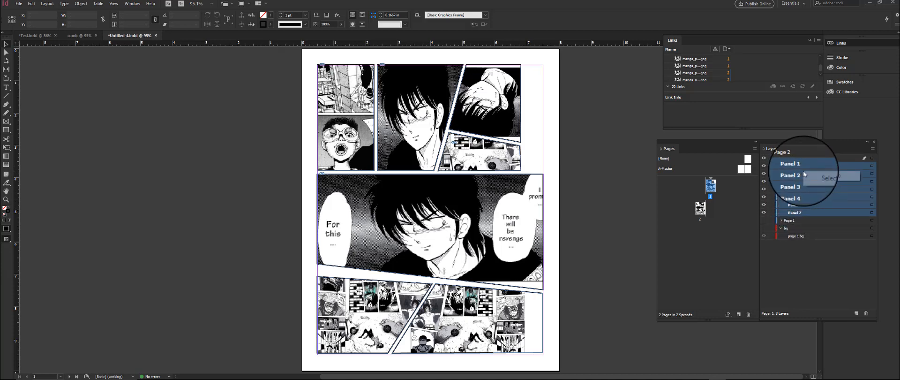
click(821, 177)
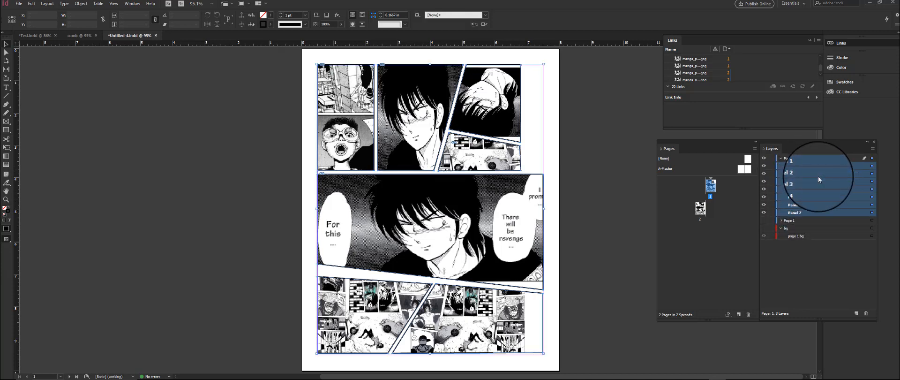
click(797, 167)
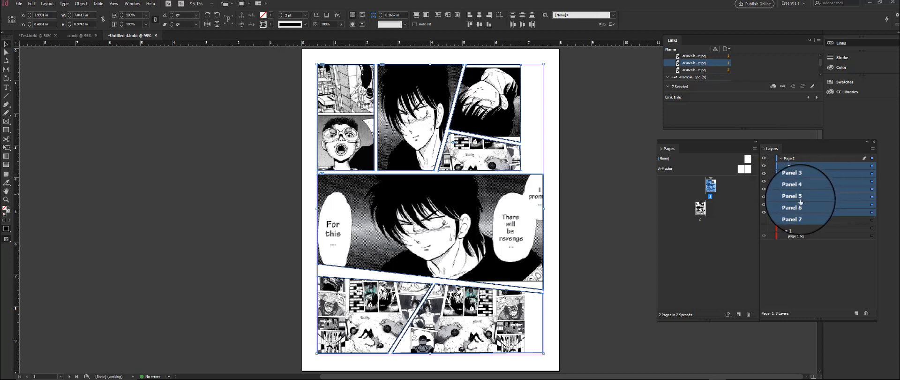
click(798, 230)
click(798, 168)
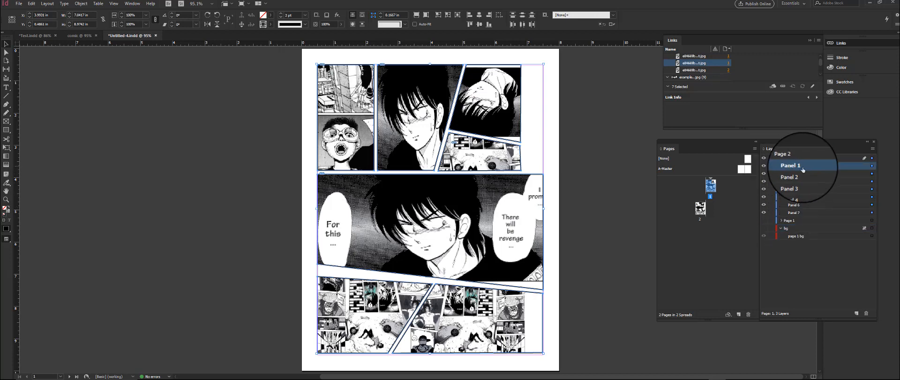
shift+click(820, 213)
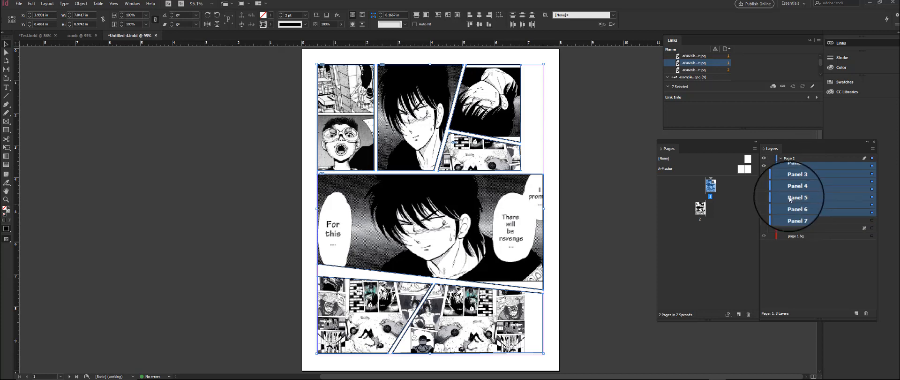
right_click(816, 174)
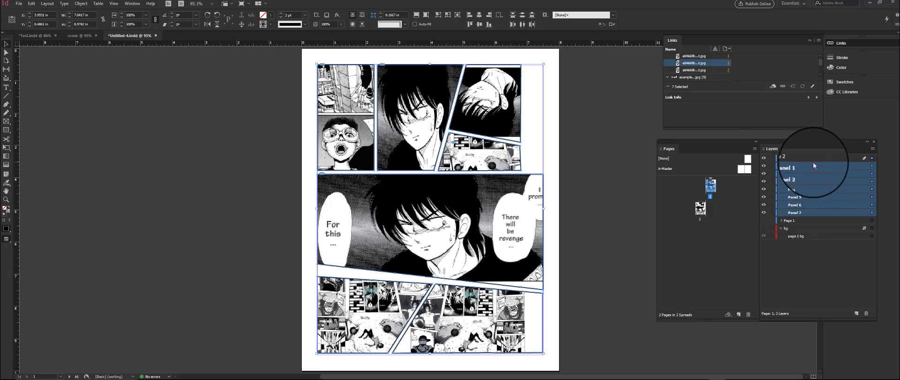
key(Delete)
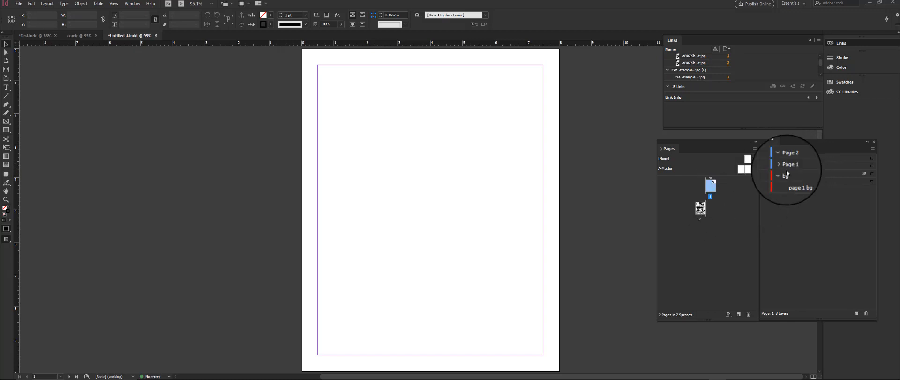
Check the second page's panels, return to the first page and make the Page 1 layer visible
double_click(704, 210)
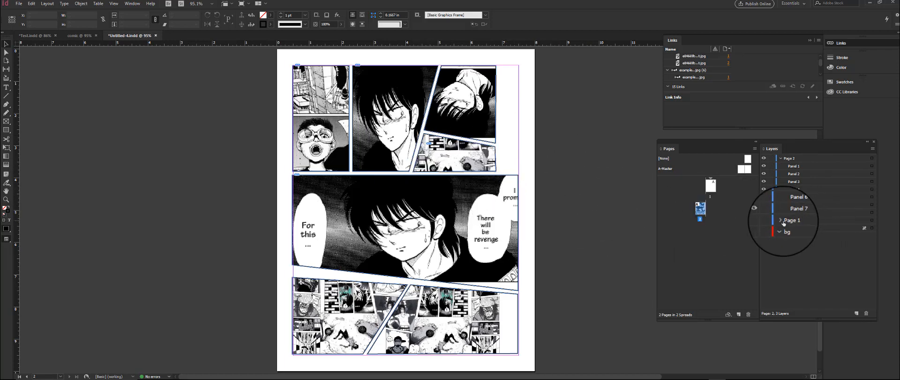
click(711, 186)
double_click(713, 187)
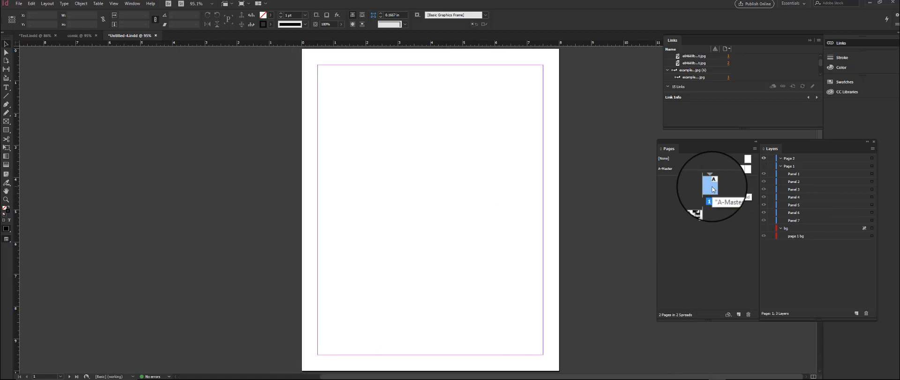
click(801, 173)
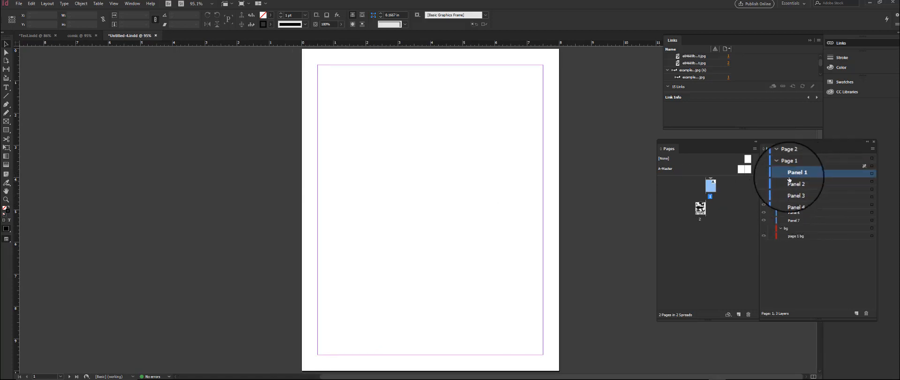
click(764, 167)
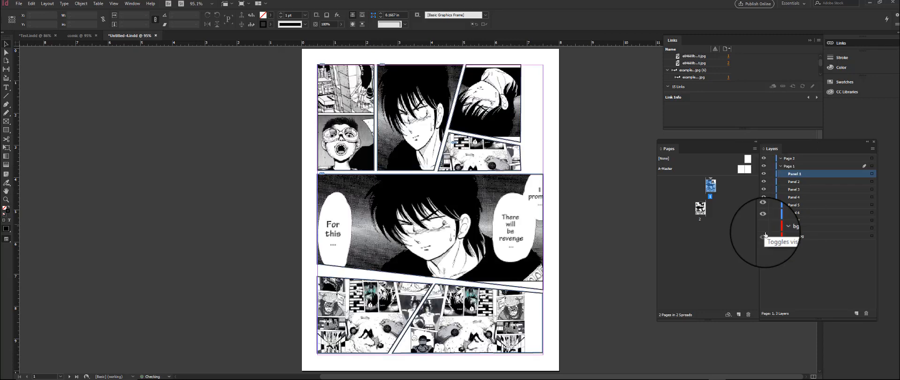
Compare the contents of the Page 2, Page 1 and bg layers on both pages, collapsing the layers not needed
click(781, 166)
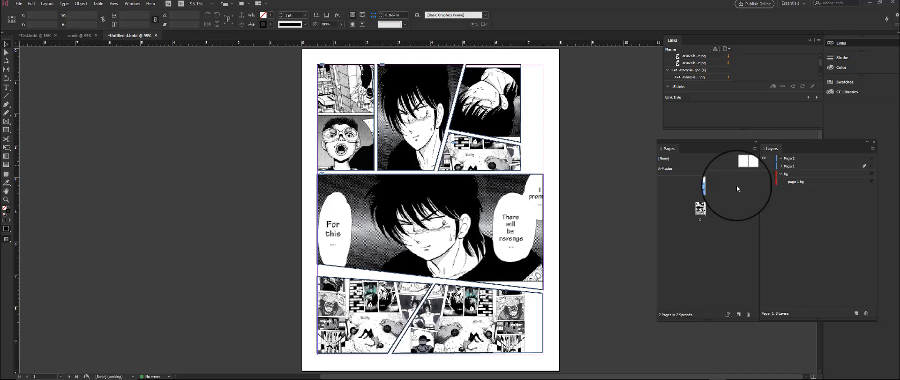
click(781, 159)
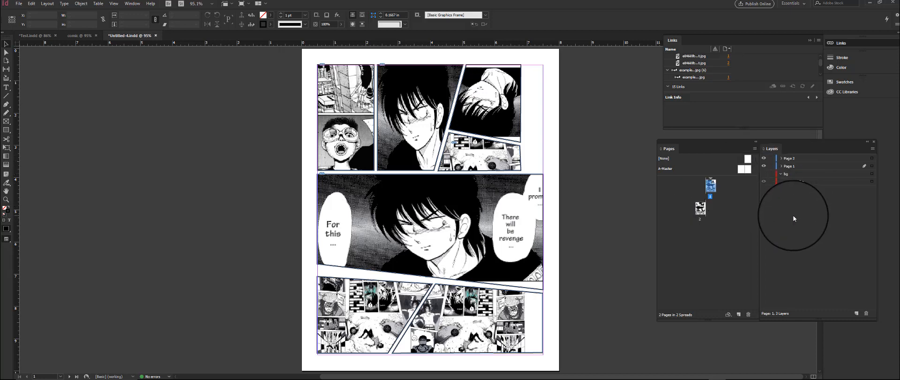
double_click(704, 211)
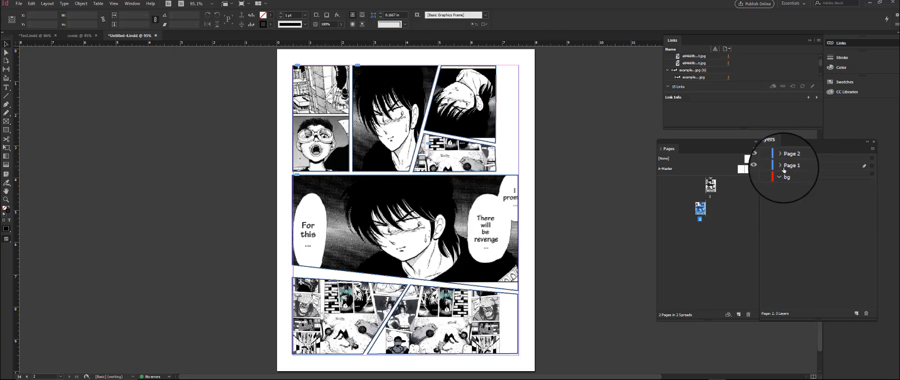
click(781, 170)
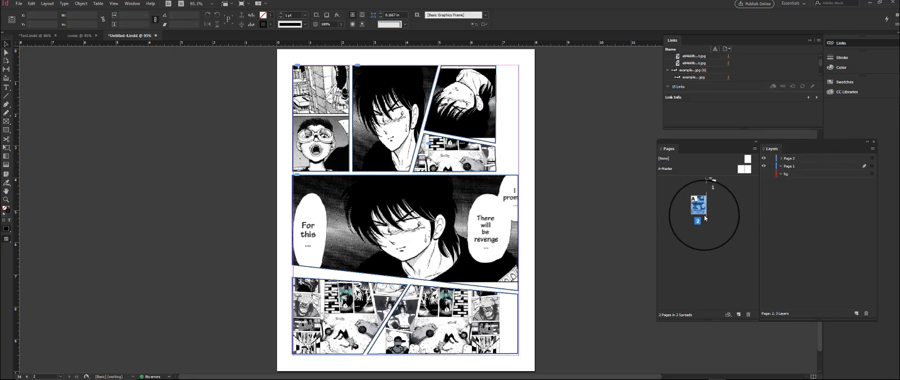
drag(705, 212, 713, 184)
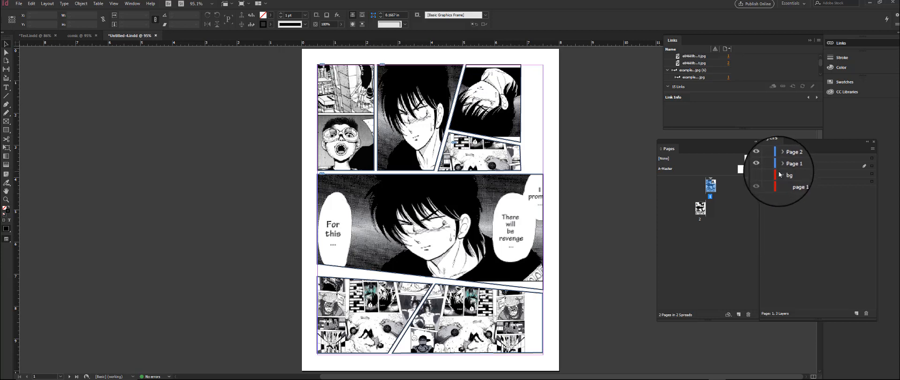
click(781, 174)
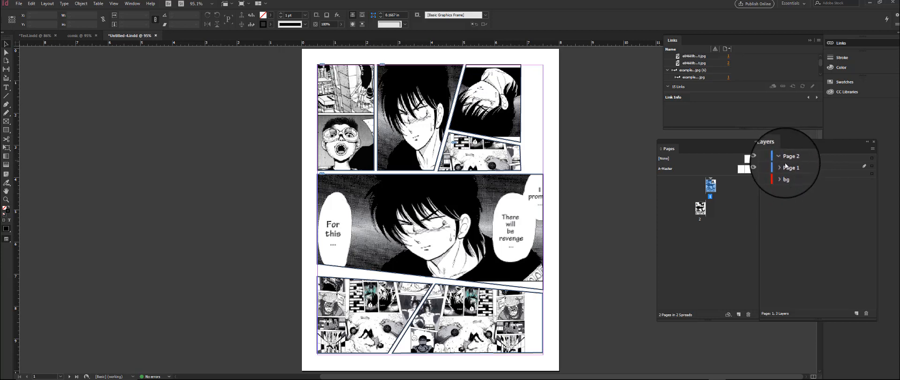
double_click(700, 208)
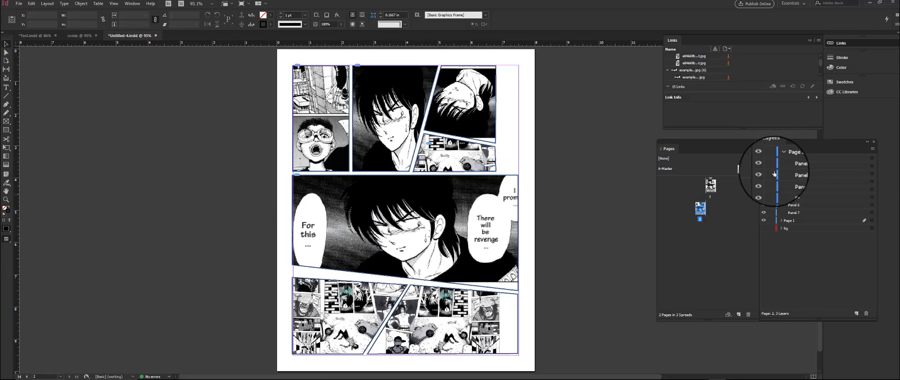